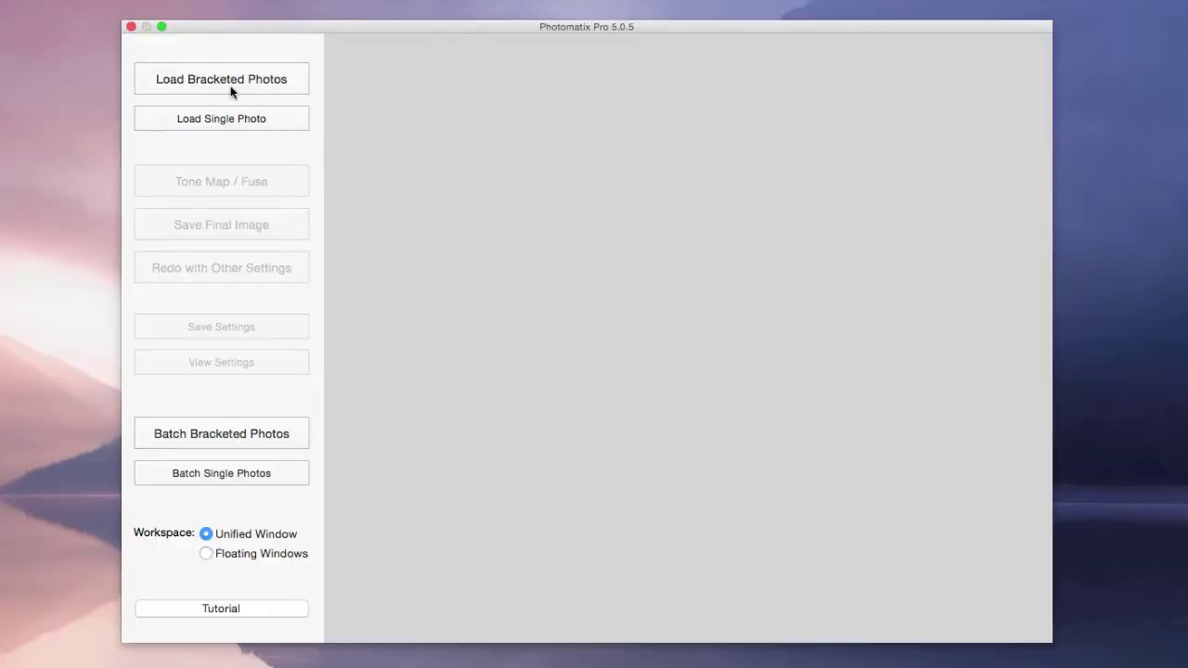
Select bus_driver-1.tif through bus_driver-8.tif in the browser as the bracketed photos to load.
{"action": "left_click", "coordinate": [232, 86]}
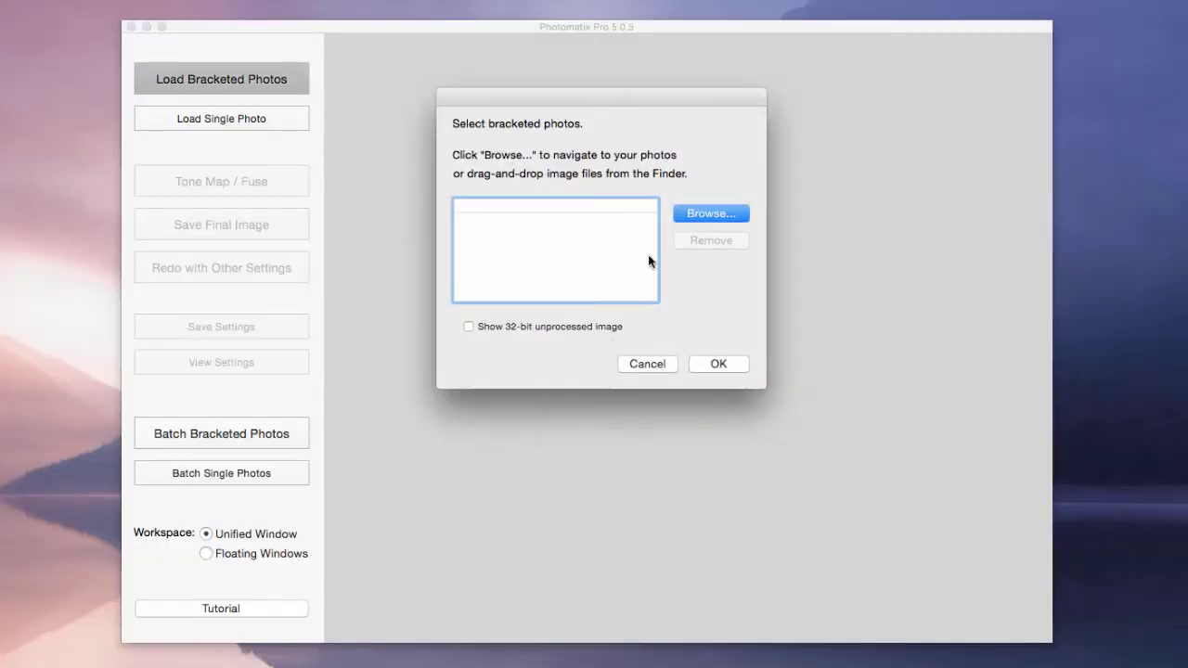
{"action": "key", "text": "Return"}
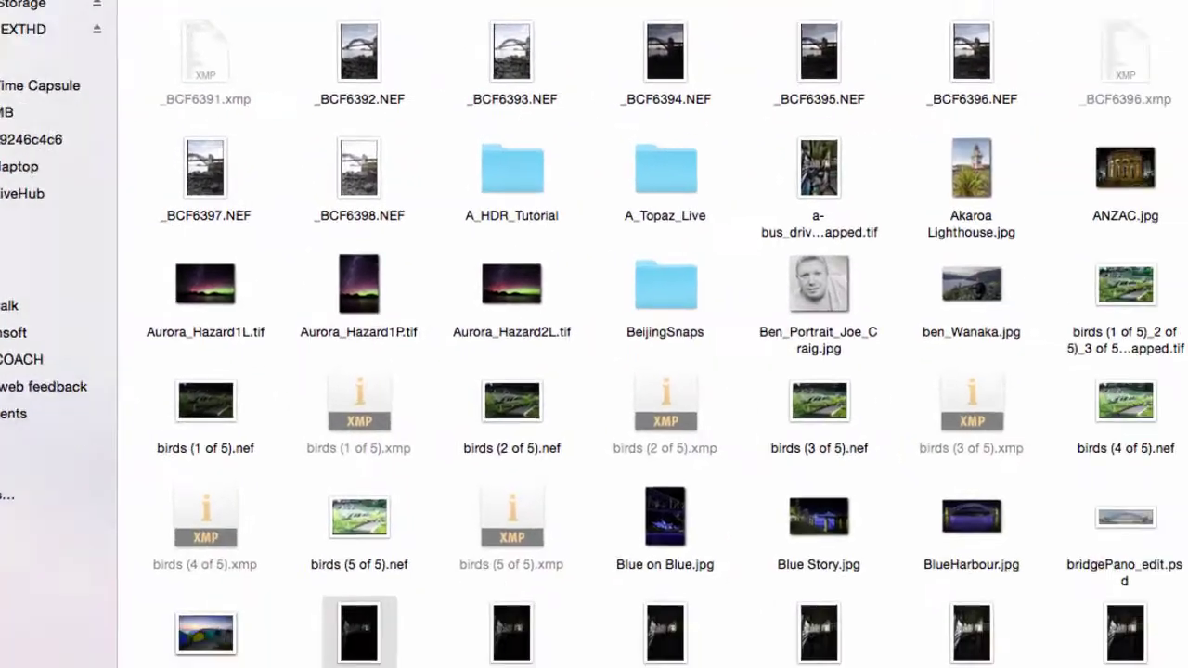
{"action": "scroll", "coordinate": [632, 305], "scroll_direction": "down", "scroll_amount": 10}
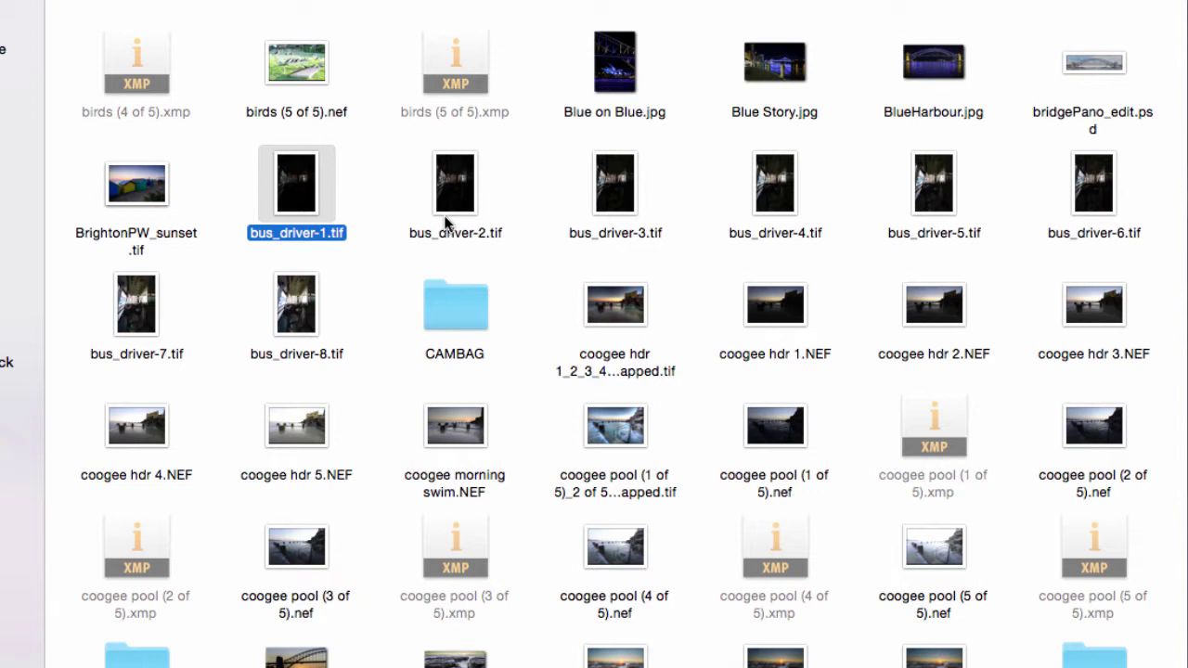
{"action": "left_click", "coordinate": [462, 204], "text": "super"}
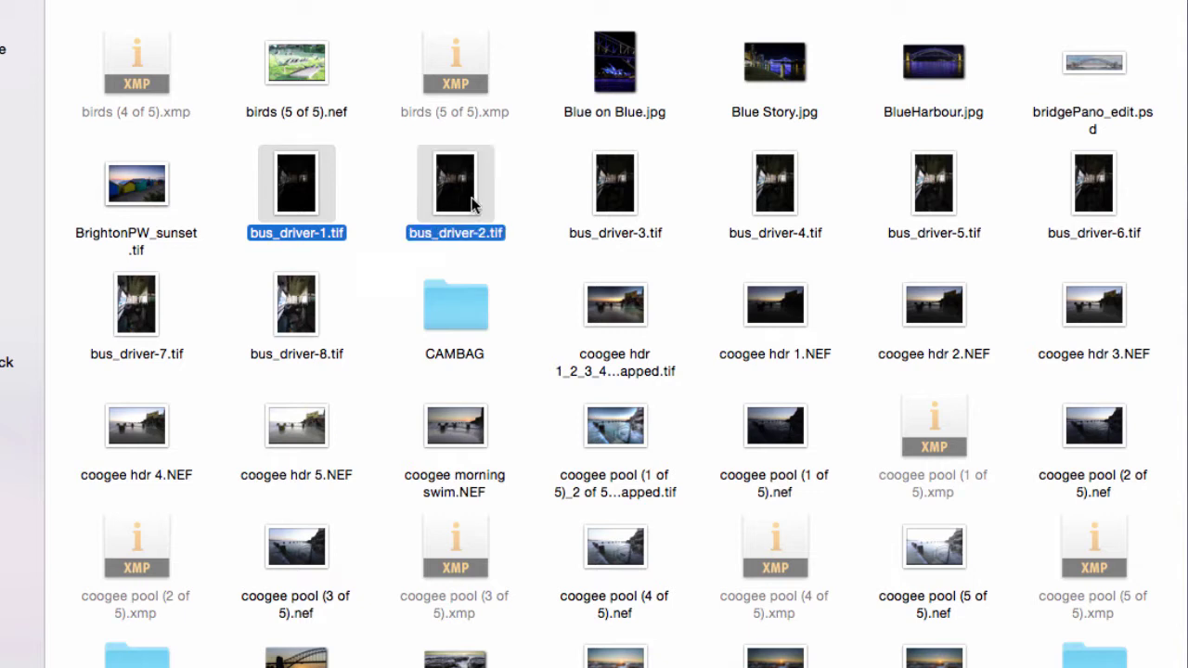
{"action": "left_click", "coordinate": [613, 210], "text": "super"}
{"action": "left_click", "coordinate": [763, 182], "text": "super"}
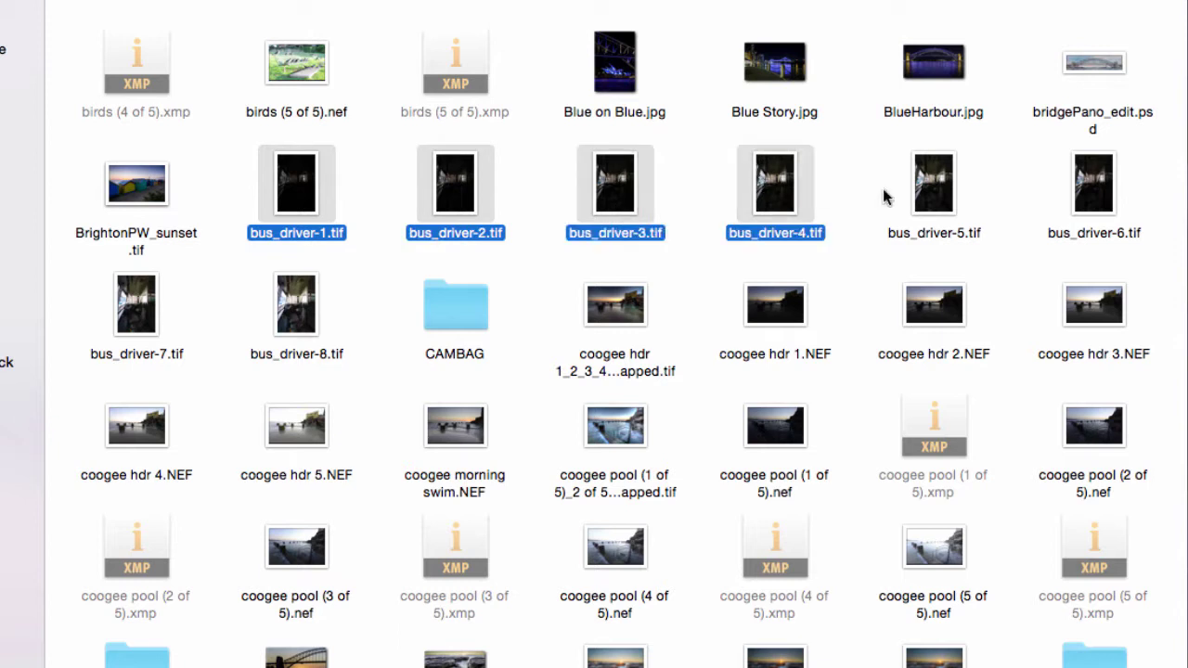
{"action": "left_click", "coordinate": [945, 185], "text": "super"}
{"action": "left_click", "coordinate": [1105, 174], "text": "super"}
{"action": "left_click", "coordinate": [116, 312], "text": "super"}
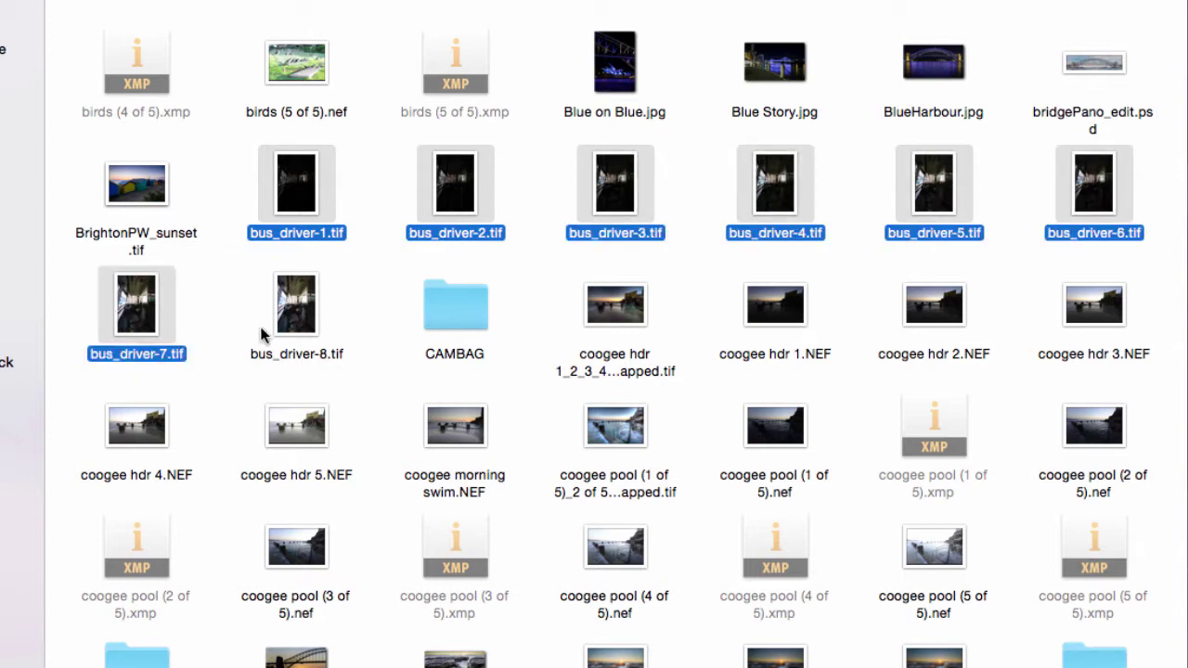
{"action": "left_click", "coordinate": [286, 310], "text": "super"}
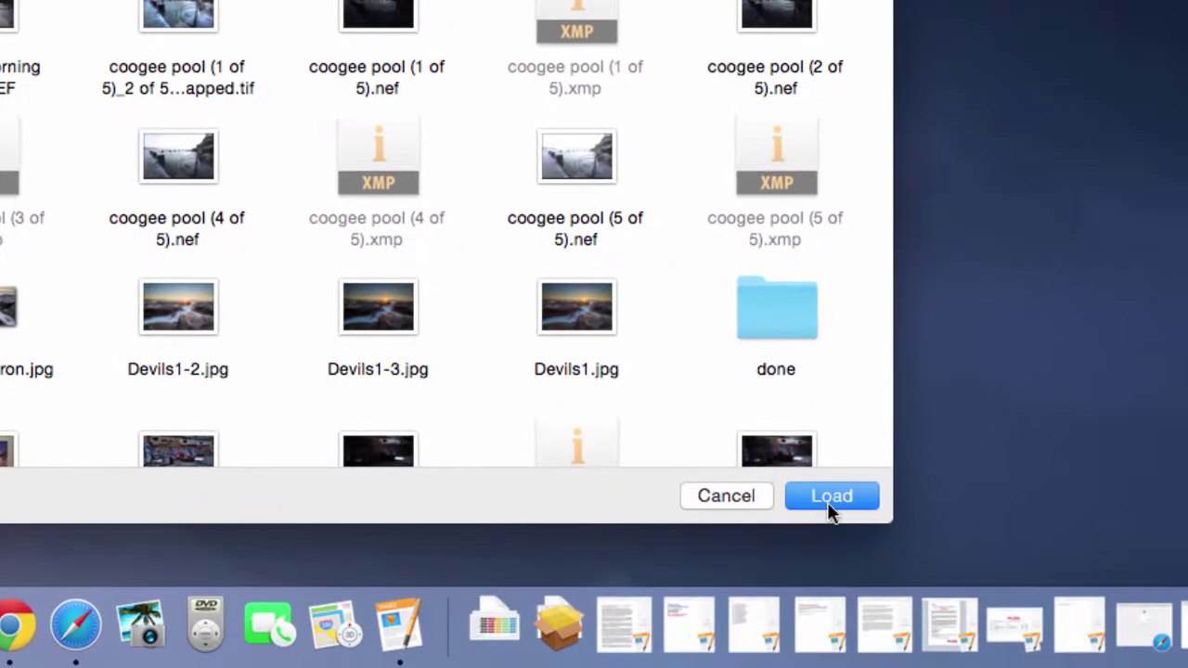
Load the eight bus_driver TIFFs and accept the list to reach Merge to HDR Options.
{"action": "left_click", "coordinate": [830, 497]}
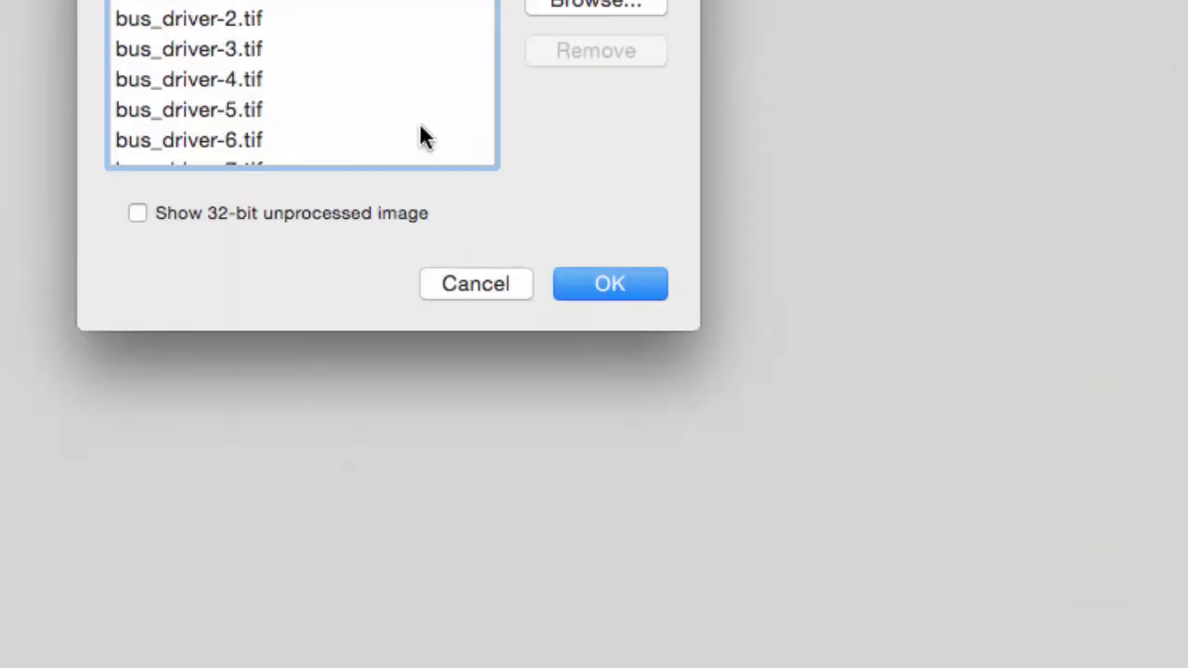
{"action": "scroll", "coordinate": [286, 100], "scroll_direction": "down", "scroll_amount": 2}
{"action": "scroll", "coordinate": [240, 105], "scroll_direction": "up", "scroll_amount": 3}
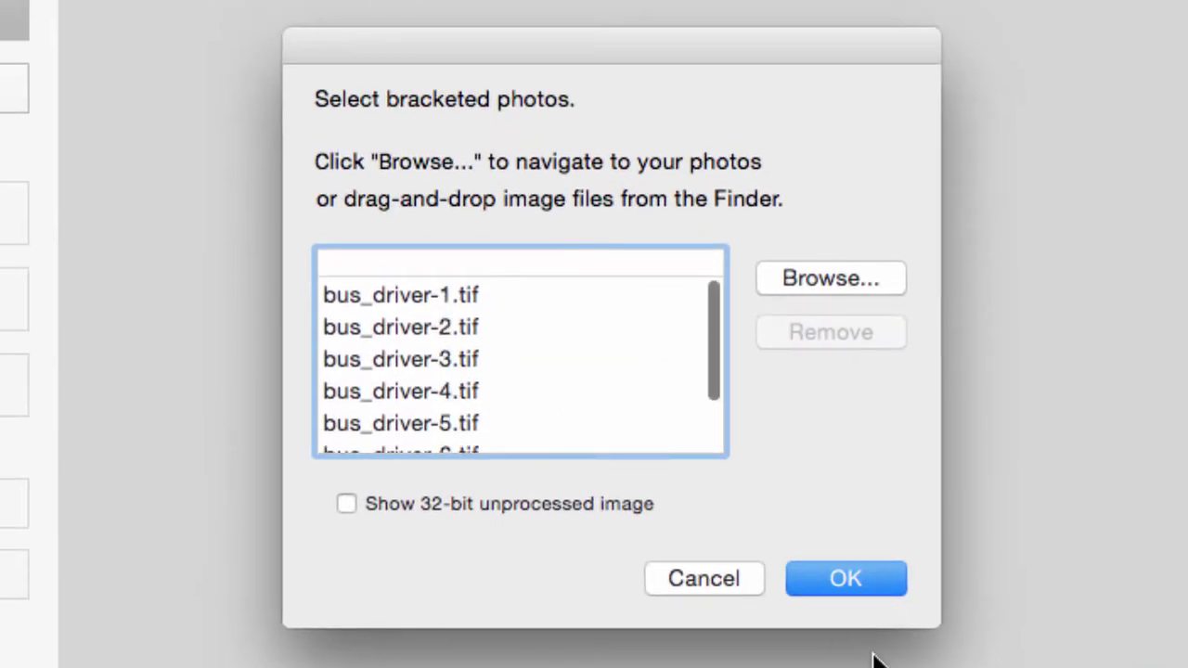
{"action": "left_click", "coordinate": [846, 579]}
{"action": "mouse_move", "coordinate": [537, 520]}
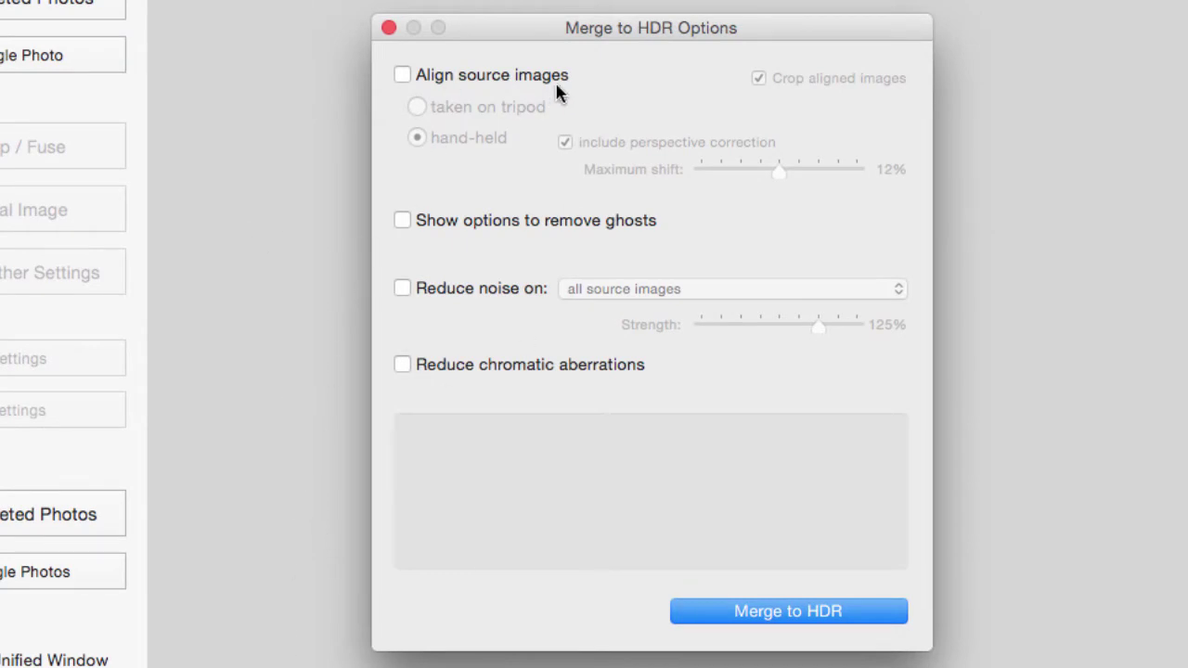
{"action": "mouse_move", "coordinate": [512, 76]}
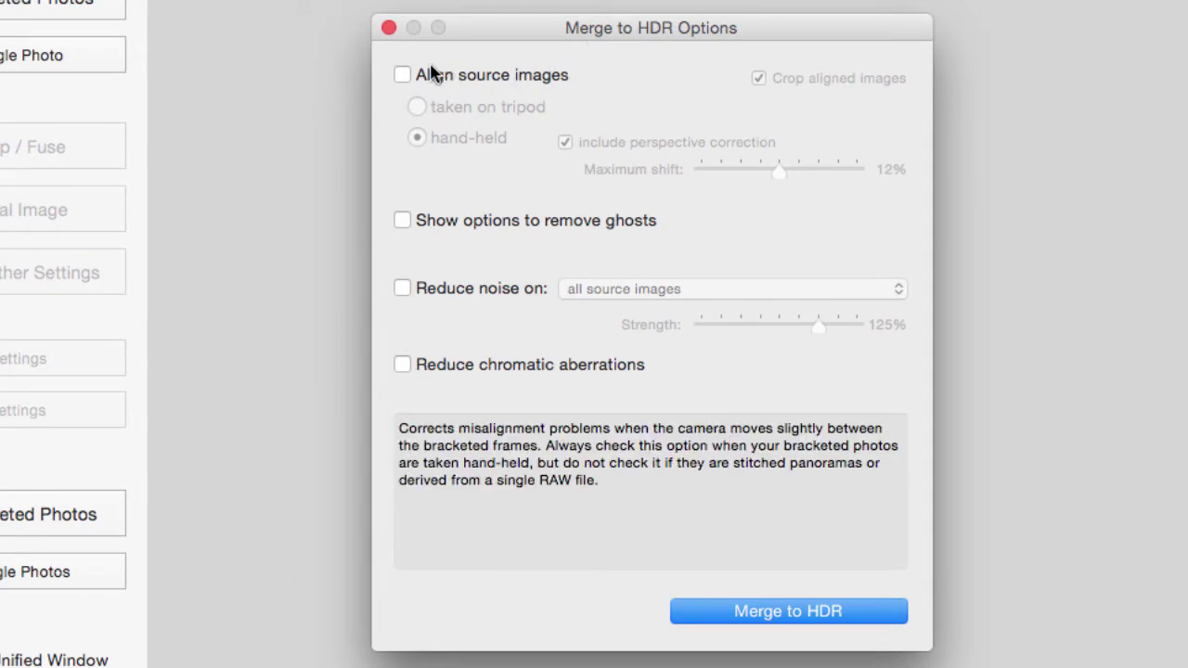
{"action": "left_click", "coordinate": [402, 74]}
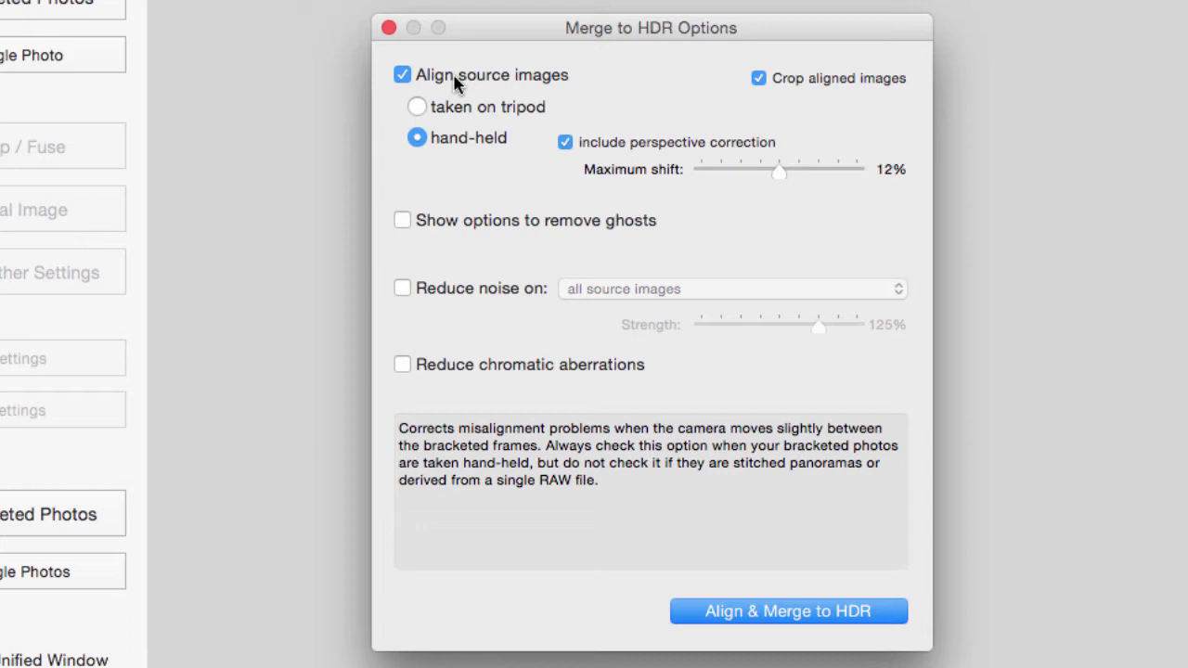
{"action": "left_click", "coordinate": [454, 79]}
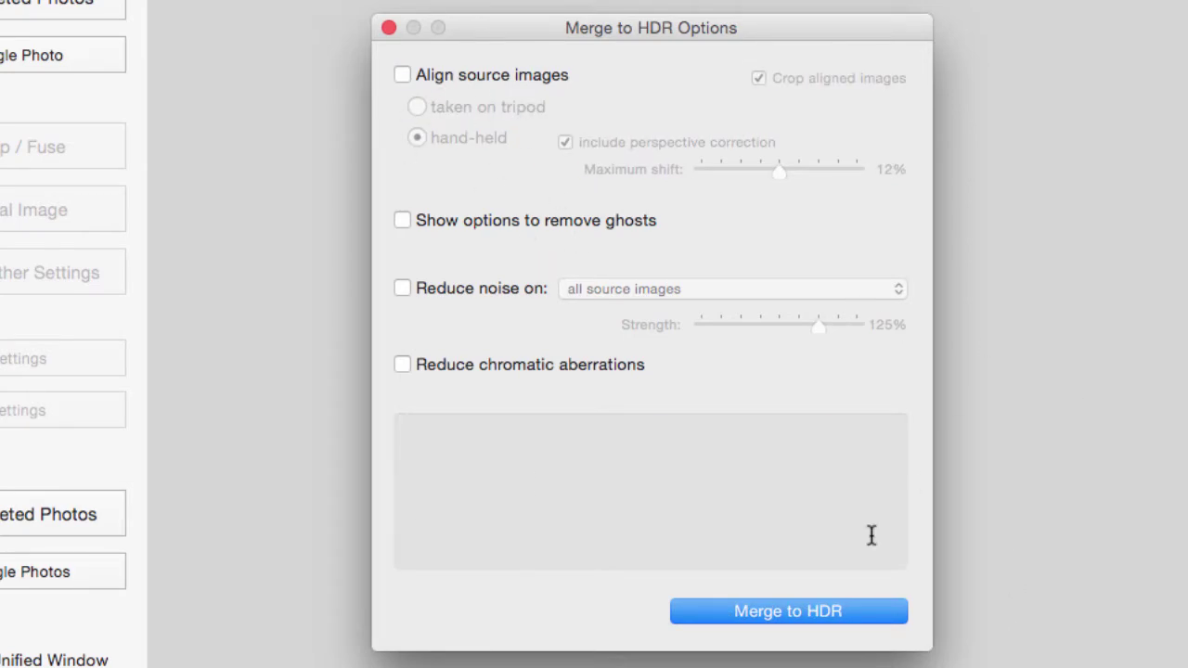
Merge the eight brackets to HDR with noise and chromatic-aberration reduction both left off.
{"action": "mouse_move", "coordinate": [427, 224]}
{"action": "left_click", "coordinate": [402, 289]}
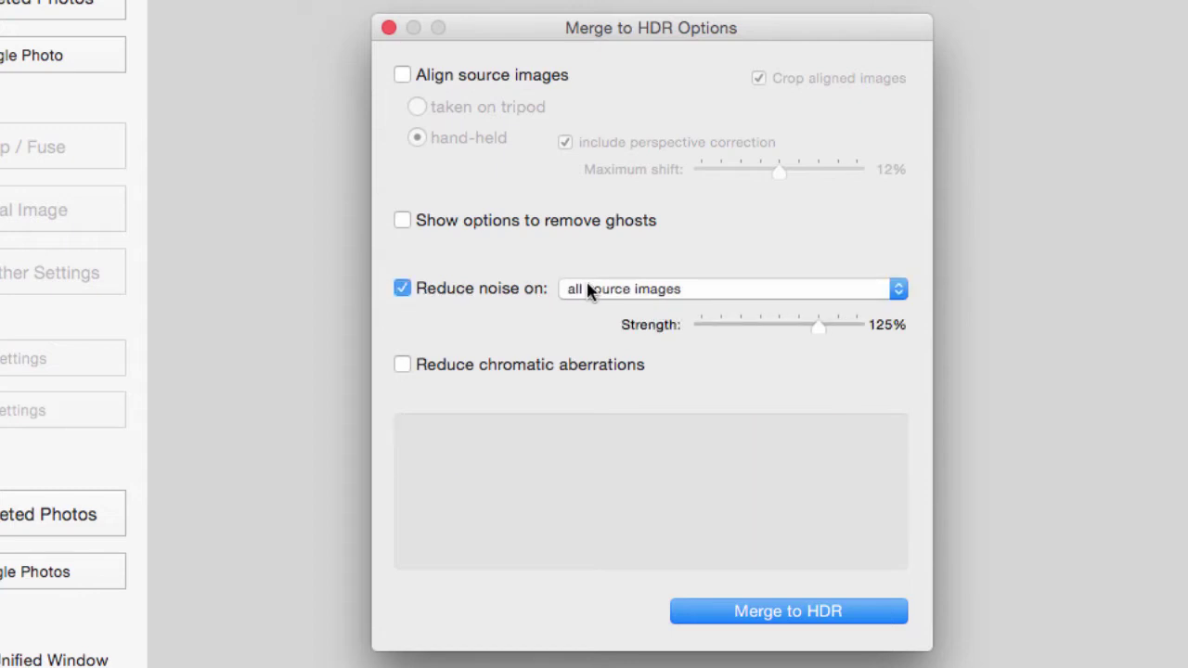
{"action": "left_click", "coordinate": [603, 289]}
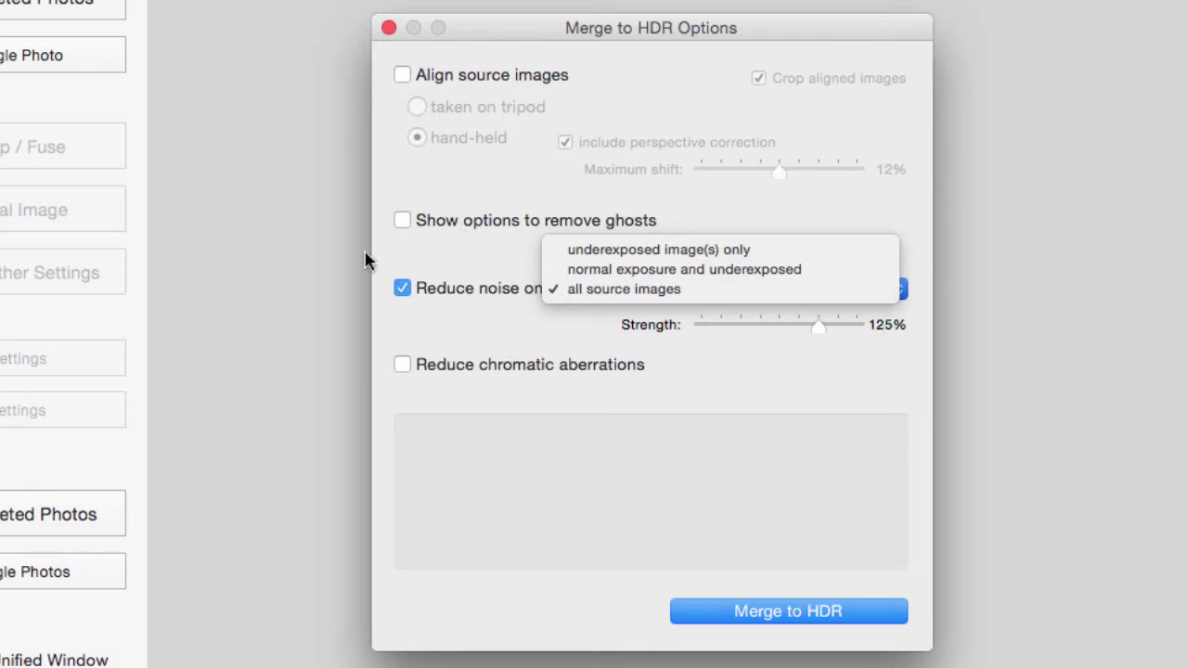
{"action": "left_click", "coordinate": [426, 295]}
{"action": "left_click", "coordinate": [407, 289]}
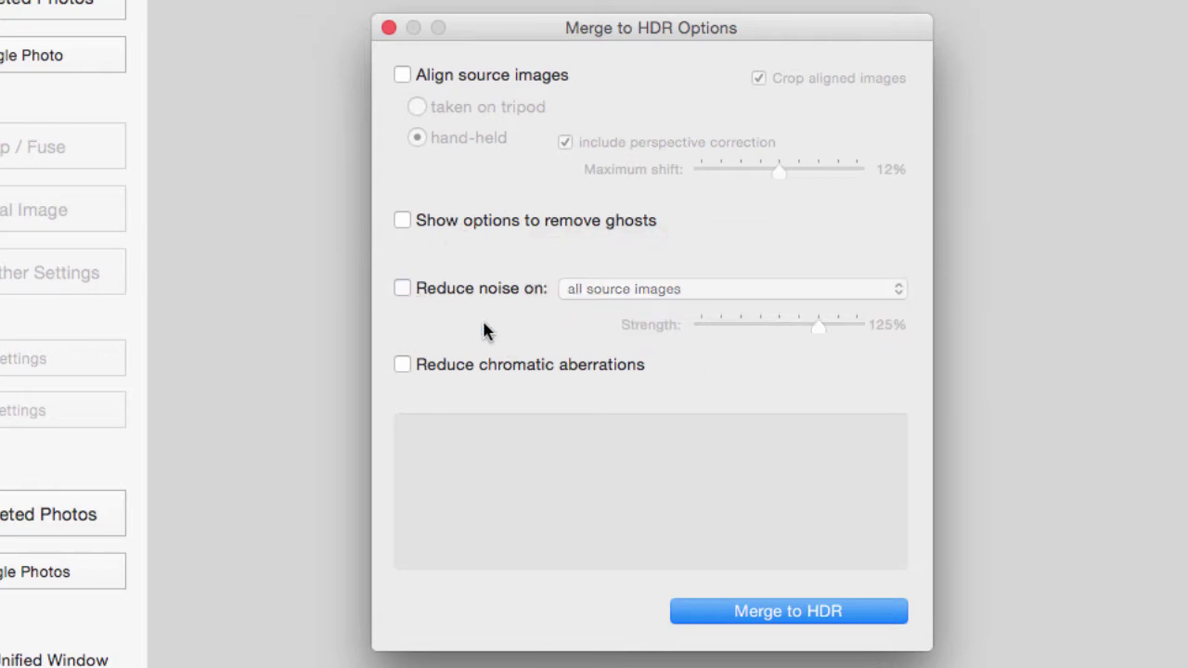
{"action": "mouse_move", "coordinate": [425, 372]}
{"action": "left_click", "coordinate": [402, 366]}
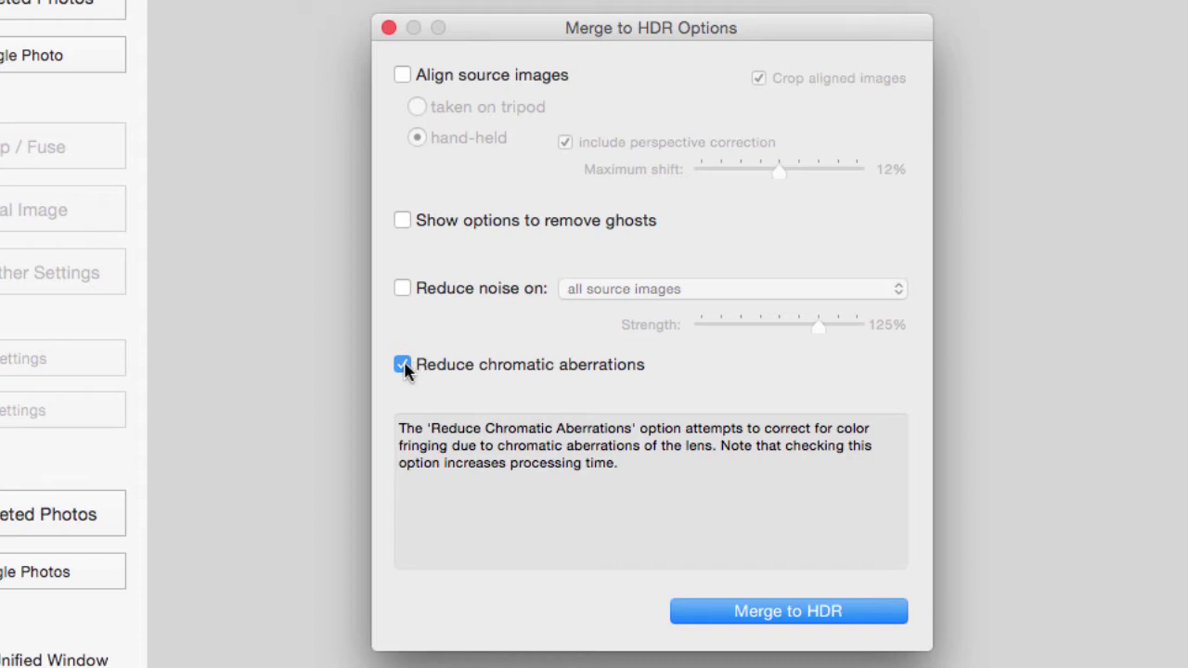
{"action": "left_click", "coordinate": [403, 365]}
{"action": "left_click", "coordinate": [722, 613]}
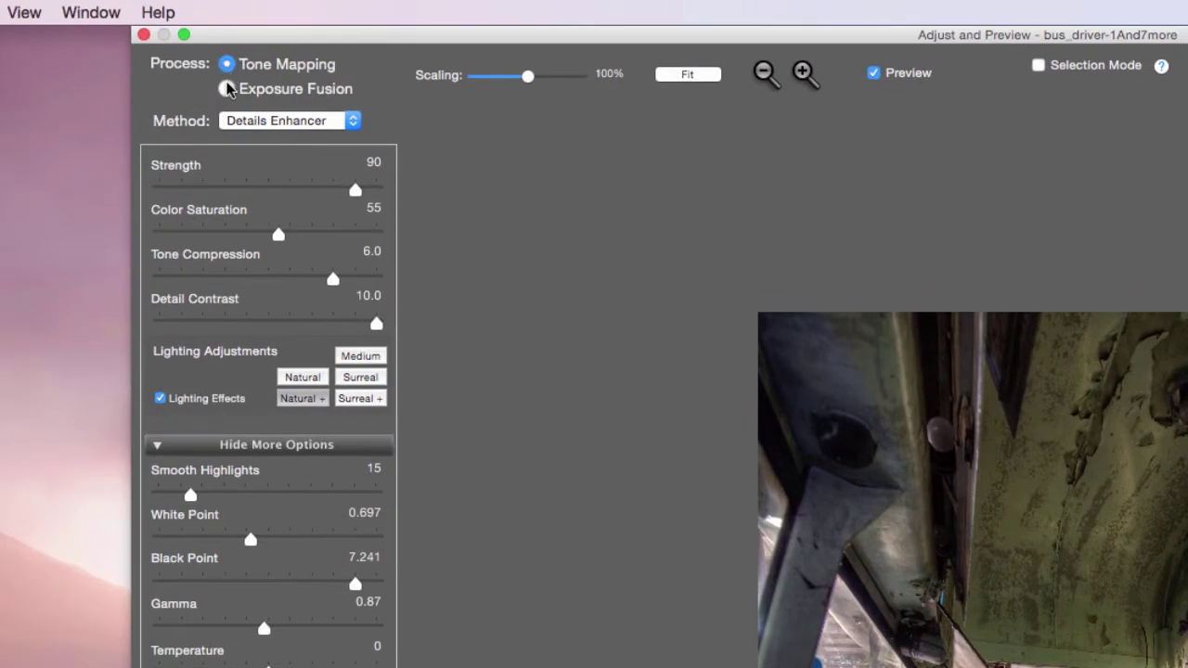
{"action": "left_click", "coordinate": [228, 89]}
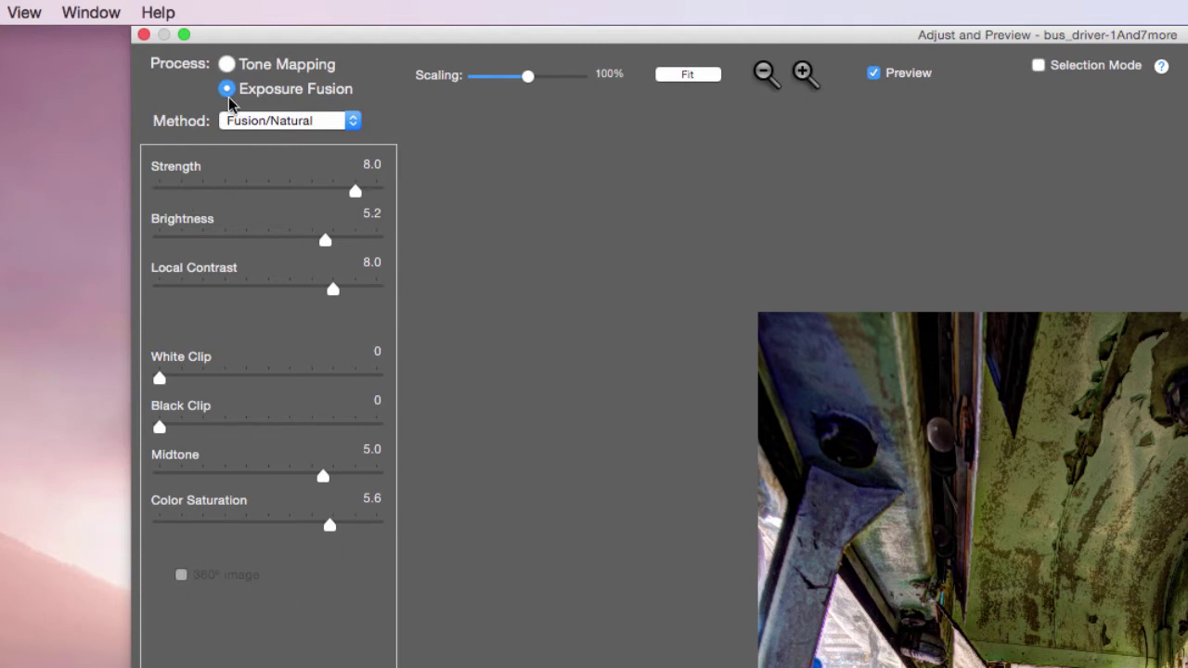
{"action": "left_click", "coordinate": [228, 64]}
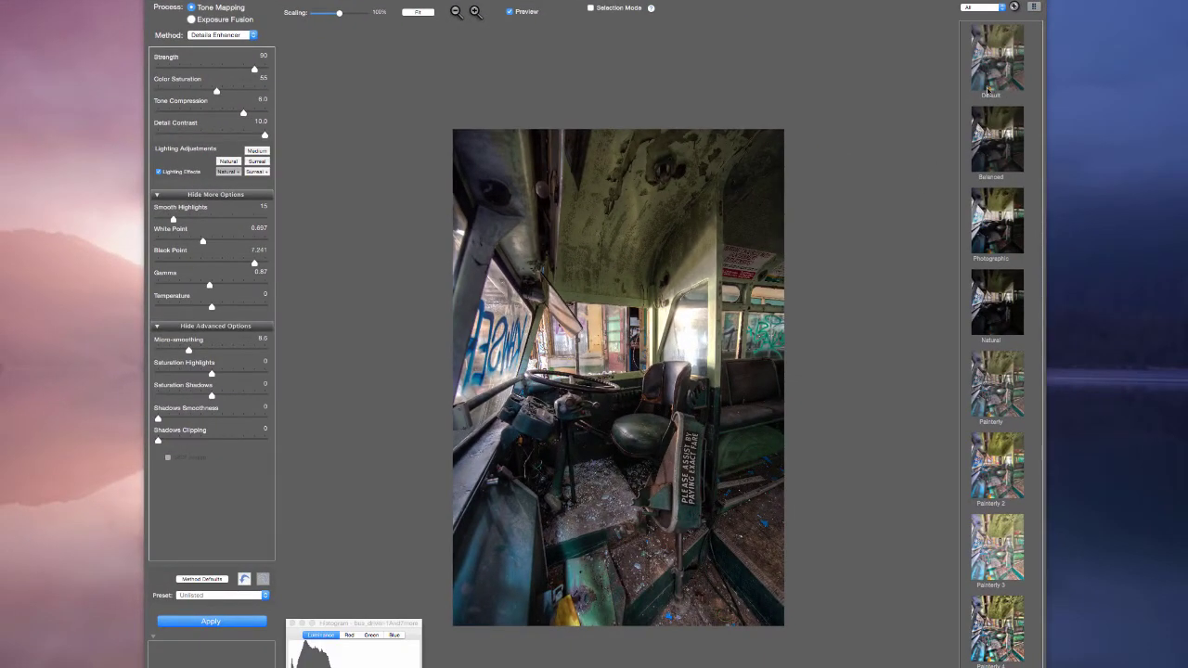
Compare the Vibrant and Surreal presets, then settle on Default (Strength 70, Saturation 46).
{"action": "left_click", "coordinate": [991, 65]}
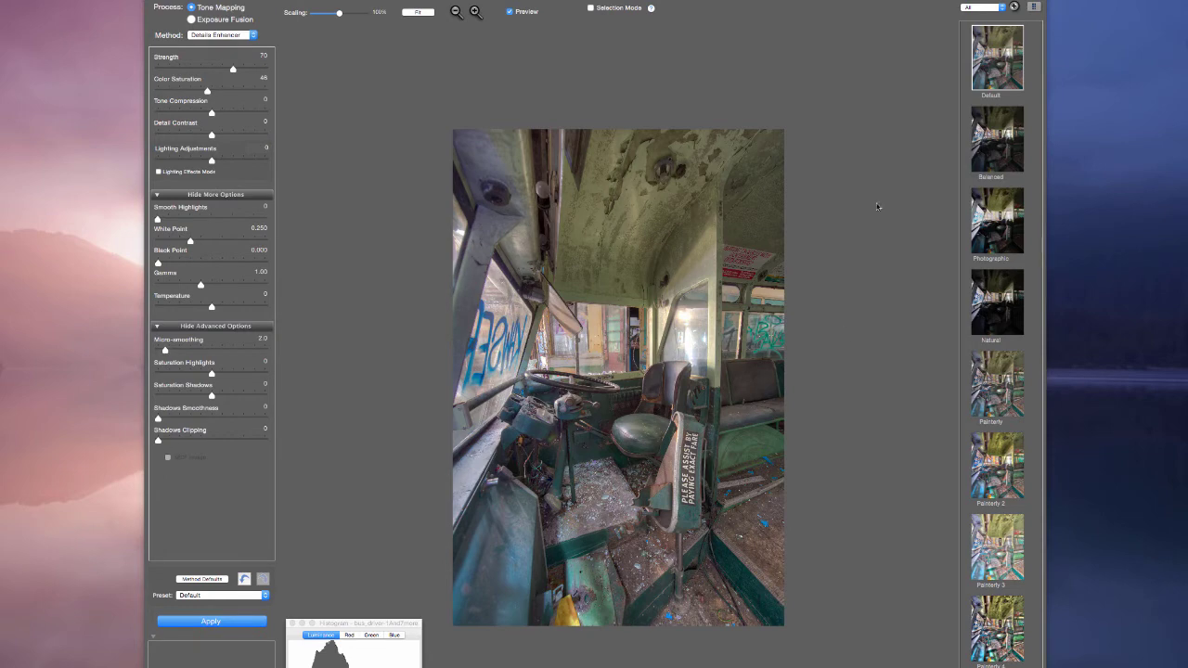
{"action": "scroll", "coordinate": [1009, 474], "scroll_direction": "down", "scroll_amount": 7}
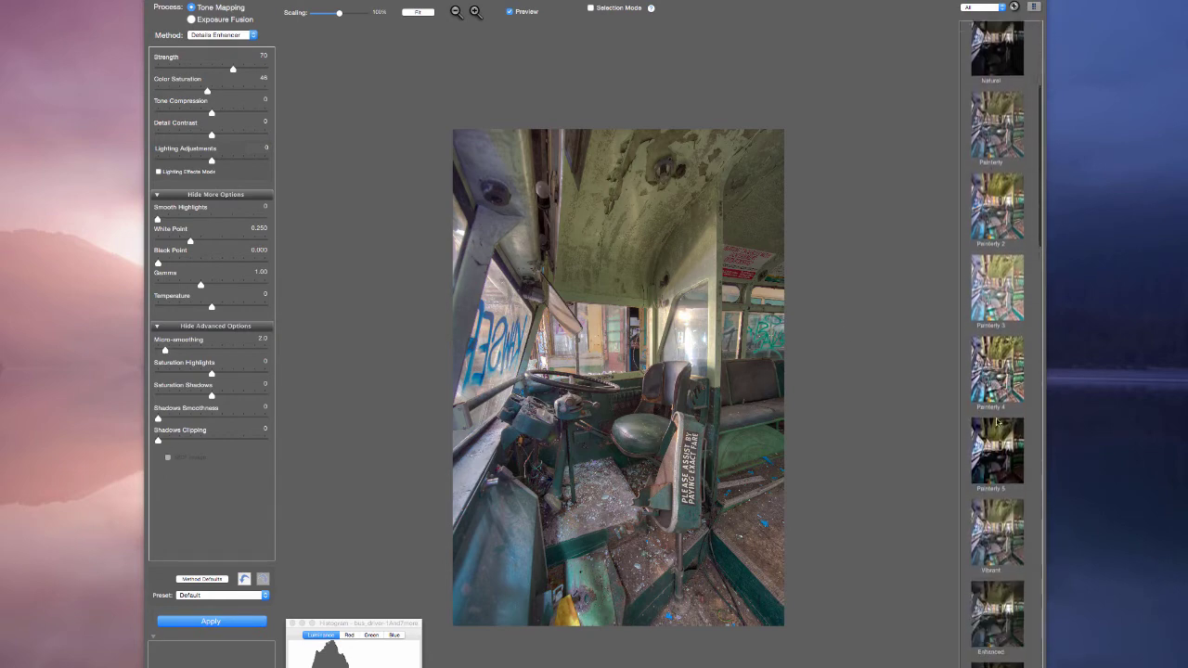
{"action": "left_click", "coordinate": [1009, 483]}
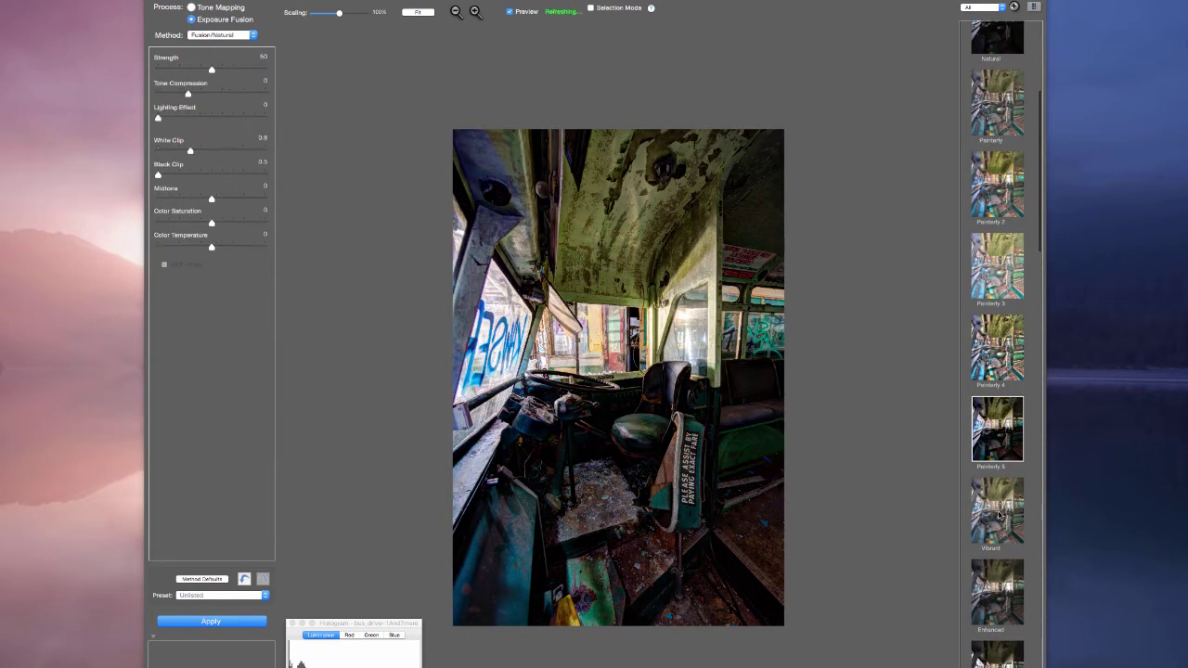
{"action": "scroll", "coordinate": [1002, 511], "scroll_direction": "down", "scroll_amount": 5}
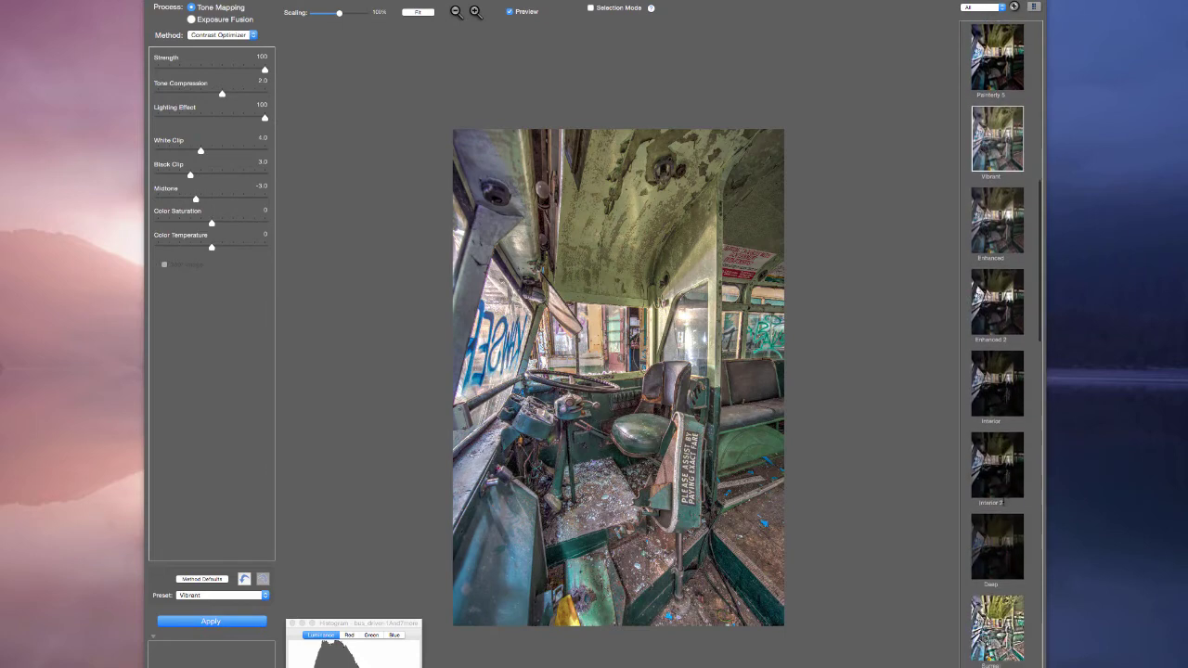
{"action": "left_click", "coordinate": [995, 564]}
{"action": "scroll", "coordinate": [998, 344], "scroll_direction": "down", "scroll_amount": 2}
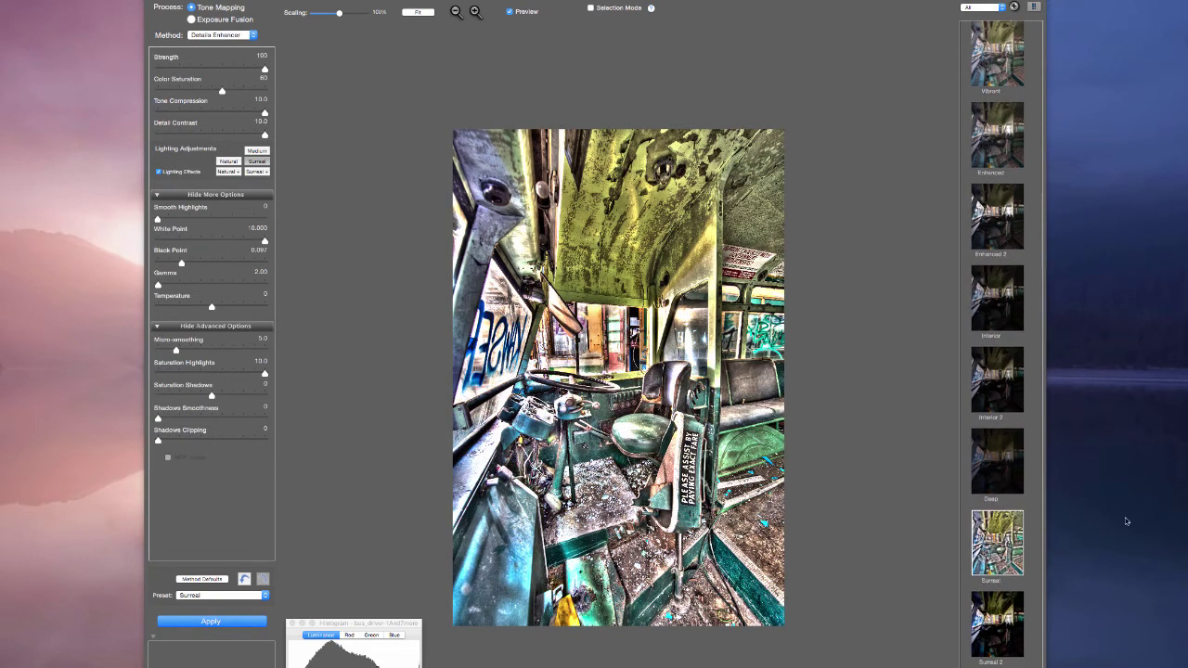
{"action": "scroll", "coordinate": [998, 325], "scroll_direction": "up", "scroll_amount": 5}
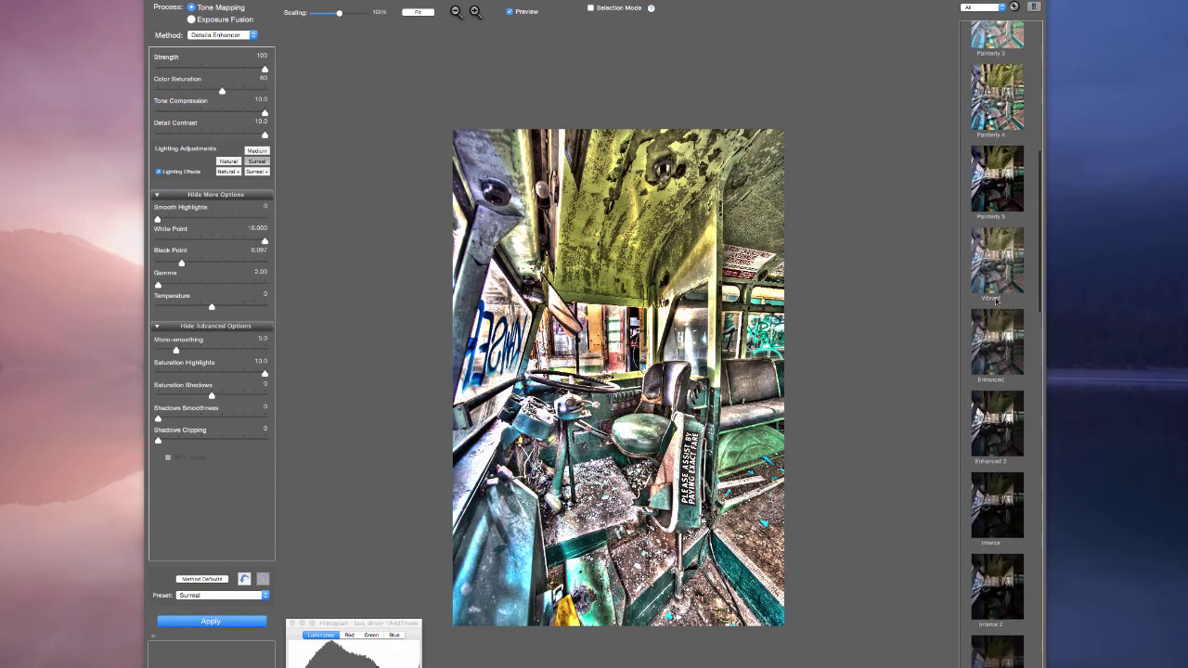
{"action": "left_click", "coordinate": [996, 270]}
{"action": "scroll", "coordinate": [996, 271], "scroll_direction": "up", "scroll_amount": 3}
{"action": "scroll", "coordinate": [997, 223], "scroll_direction": "up", "scroll_amount": 10}
{"action": "scroll", "coordinate": [1001, 344], "scroll_direction": "up", "scroll_amount": 3}
{"action": "left_click", "coordinate": [991, 84]}
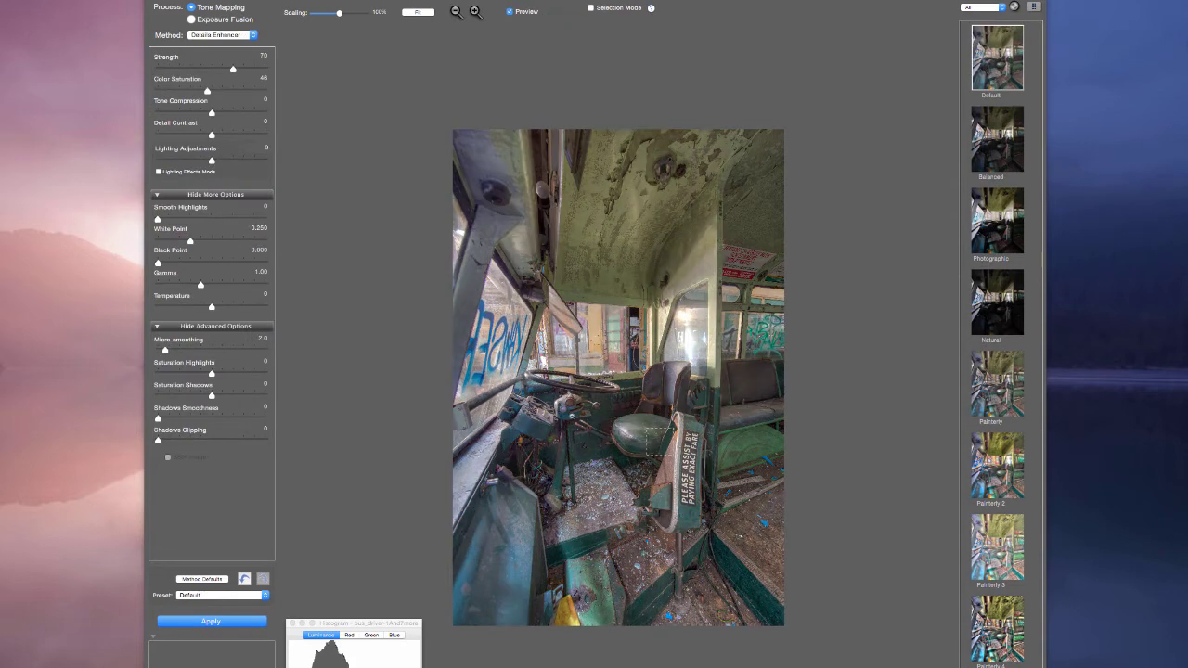
Raise Strength, Tone Compression and Detail Contrast, and set Lighting Adjustments to 0.5.
{"action": "left_click_drag", "start_coordinate": [241, 71], "coordinate": [258, 71]}
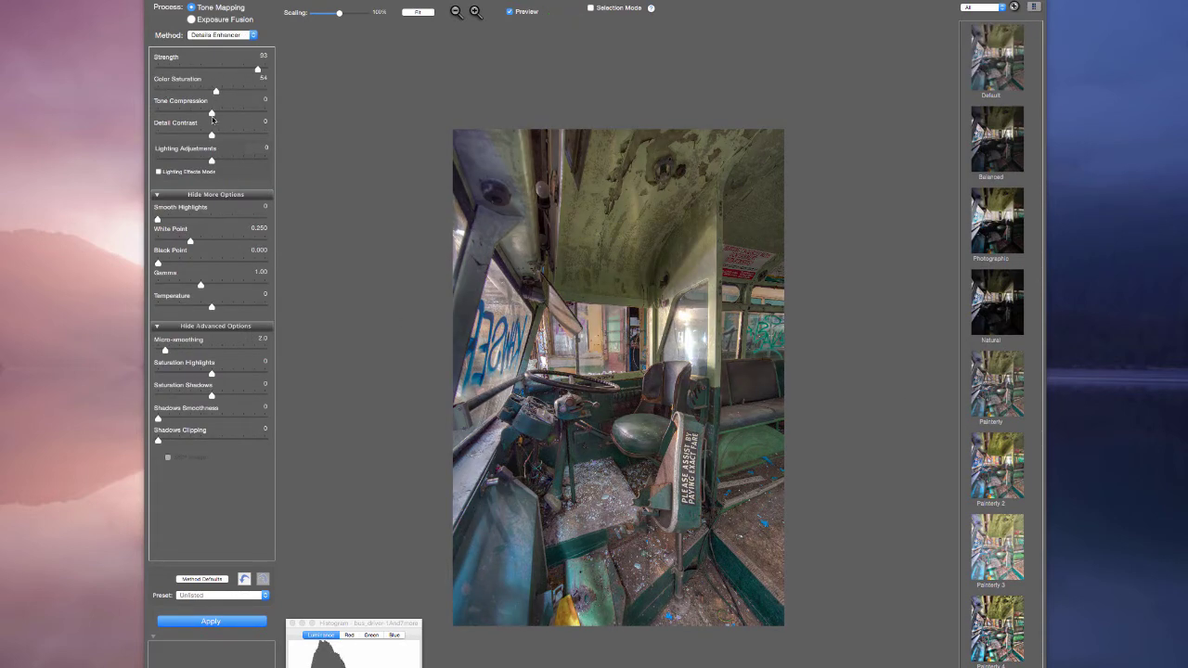
{"action": "left_click_drag", "start_coordinate": [211, 112], "coordinate": [238, 134]}
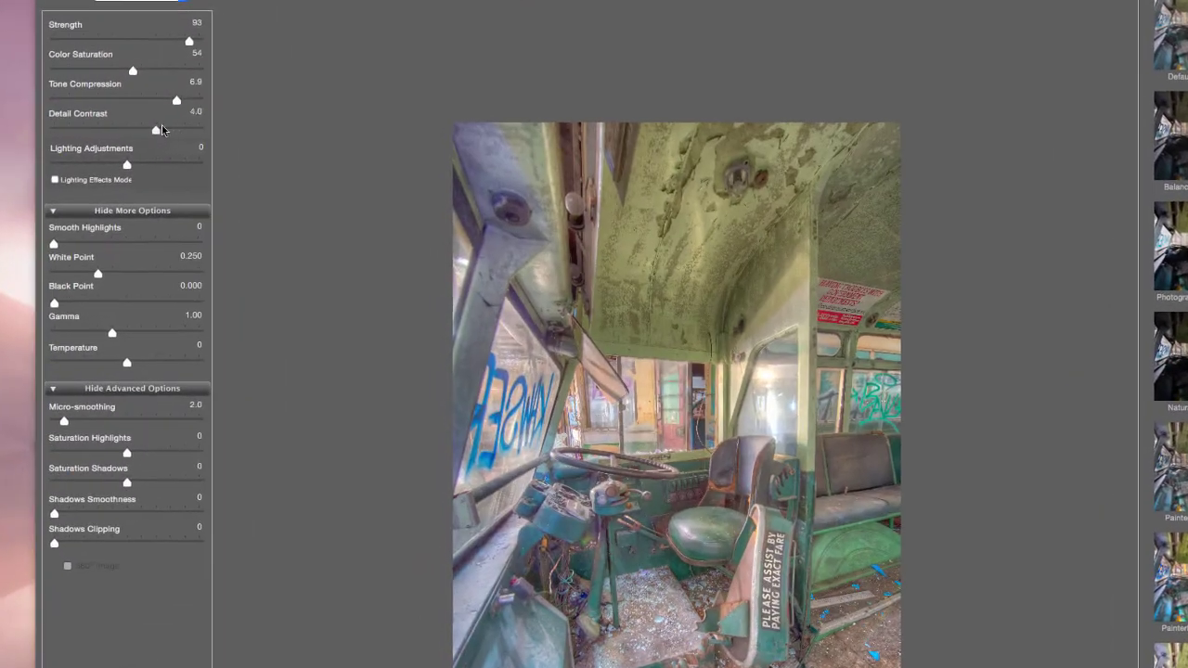
{"action": "left_click_drag", "start_coordinate": [161, 130], "coordinate": [194, 130]}
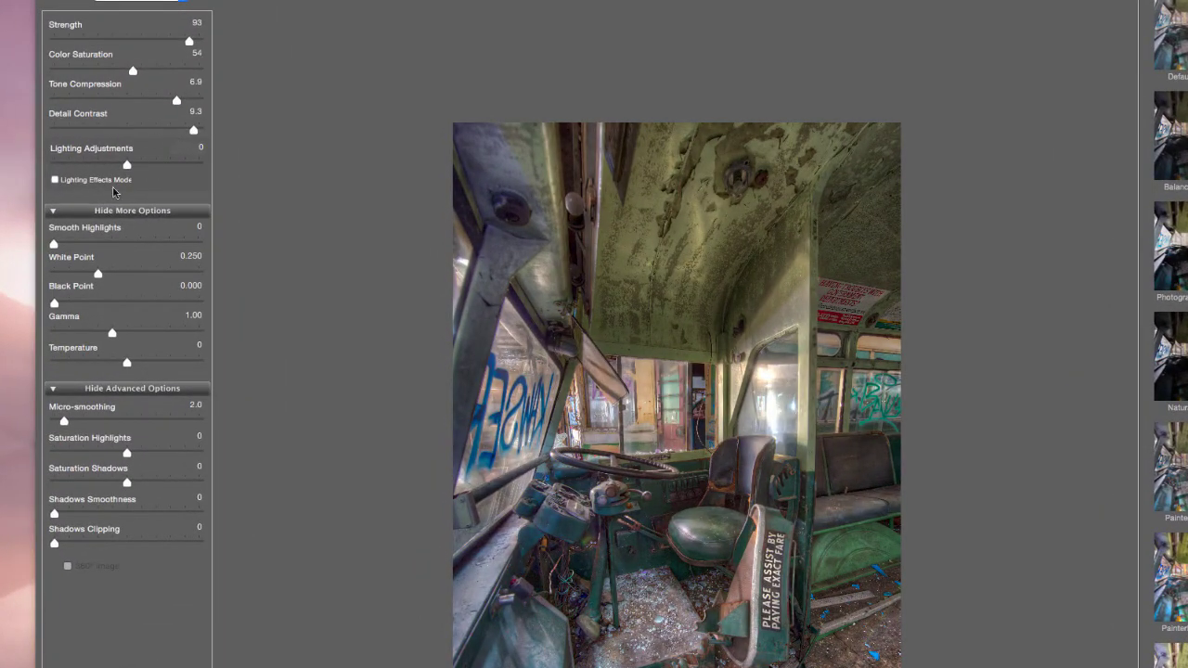
{"action": "left_click_drag", "start_coordinate": [120, 165], "coordinate": [136, 165]}
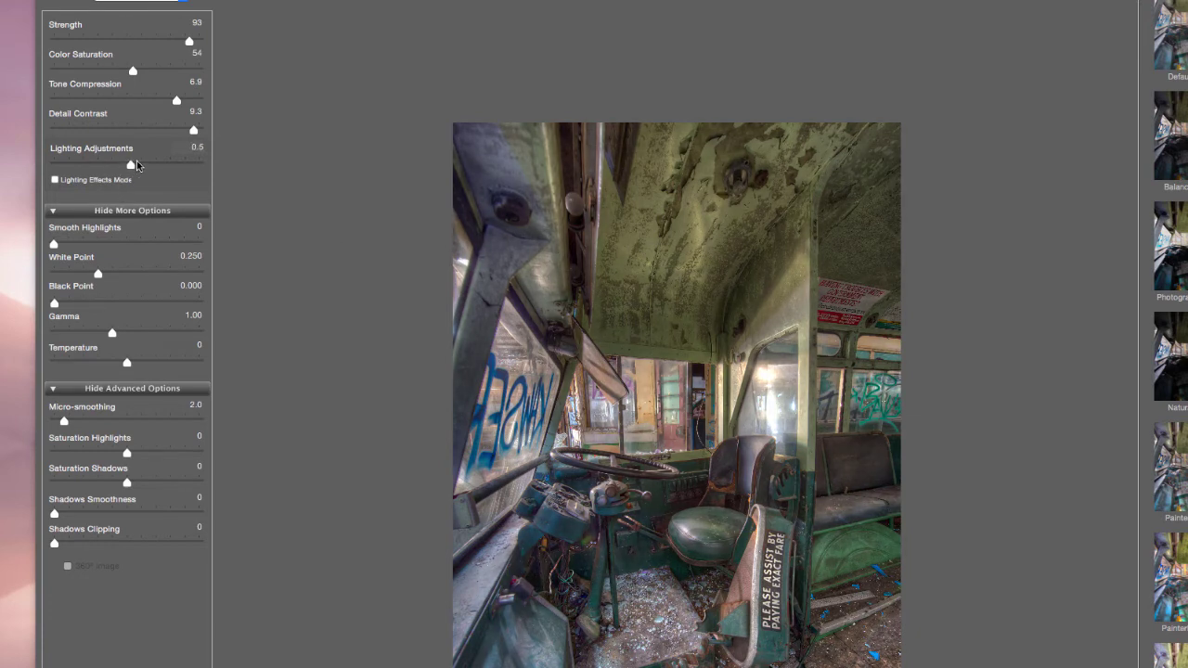
Set Smooth Highlights 34, White Point 0.578, Black Point 4.460, Shadows Smoothness 12, and retune Tone Compression.
{"action": "left_click", "coordinate": [102, 244]}
{"action": "left_click", "coordinate": [112, 273]}
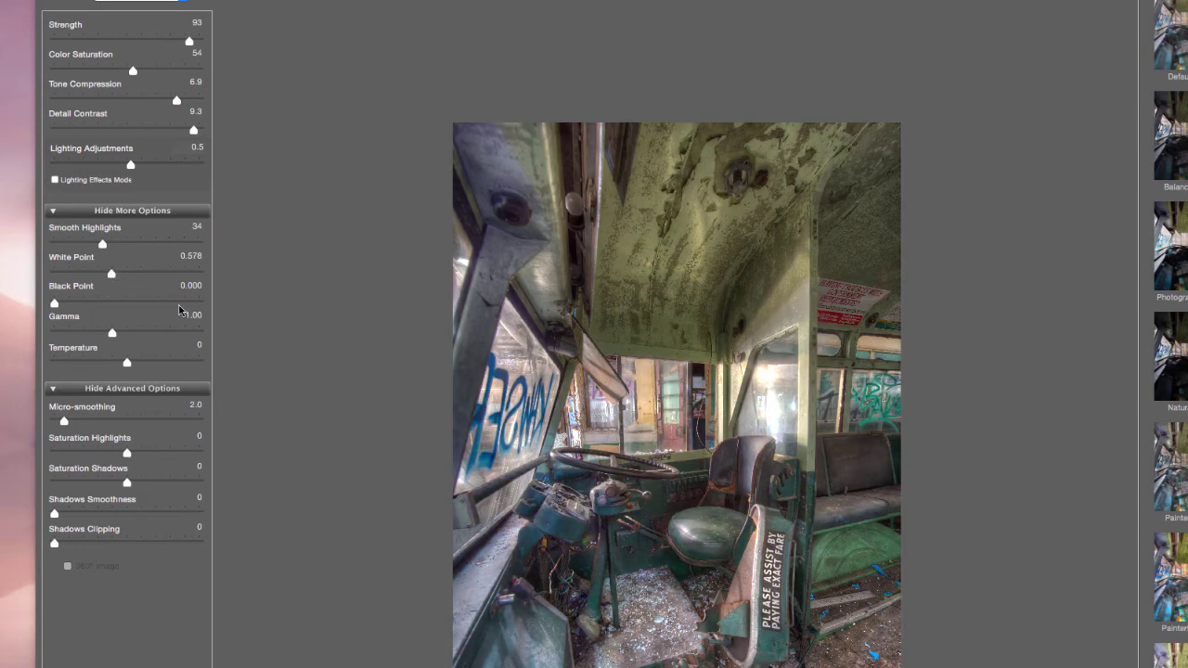
{"action": "left_click", "coordinate": [181, 303]}
{"action": "left_click", "coordinate": [195, 304]}
{"action": "left_click_drag", "start_coordinate": [196, 304], "coordinate": [124, 362]}
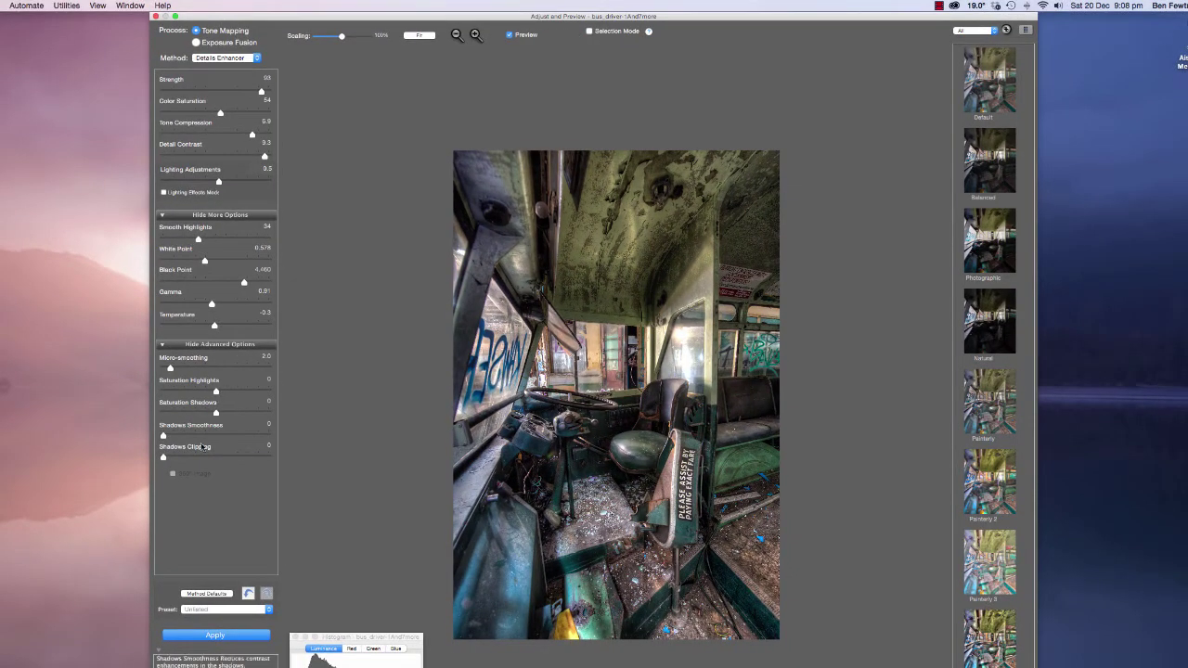
{"action": "left_click", "coordinate": [177, 435]}
{"action": "mouse_move", "coordinate": [253, 136]}
{"action": "left_mouse_down"}
{"action": "mouse_move", "coordinate": [264, 136]}
{"action": "mouse_move", "coordinate": [214, 135]}
{"action": "mouse_move", "coordinate": [233, 136]}
{"action": "left_mouse_up"}
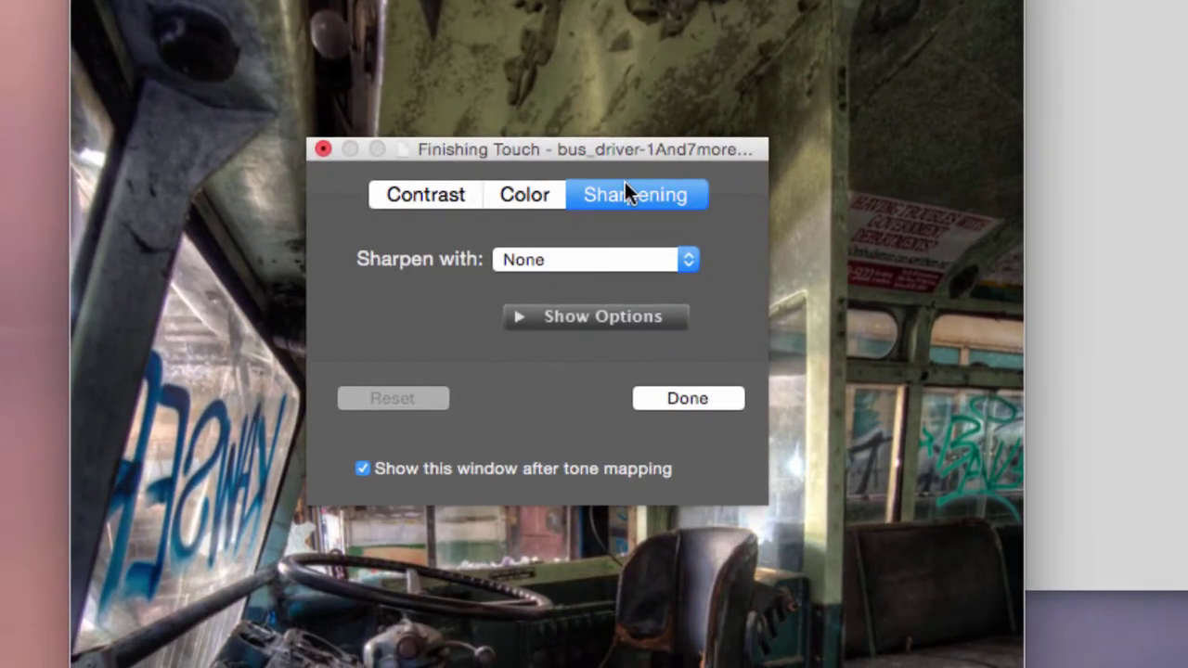
Choose Medium Sharpening under Finishing Touch's Sharpening options and confirm with Done.
{"action": "left_click", "coordinate": [482, 196]}
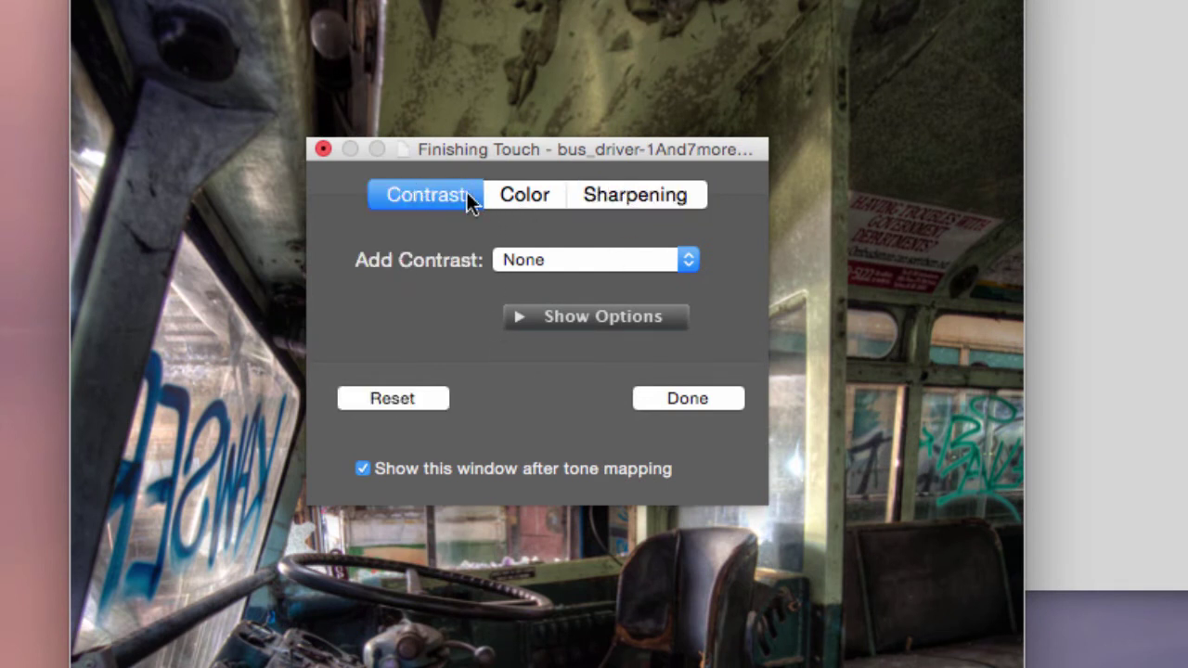
{"action": "left_click", "coordinate": [522, 195]}
{"action": "left_click", "coordinate": [603, 198]}
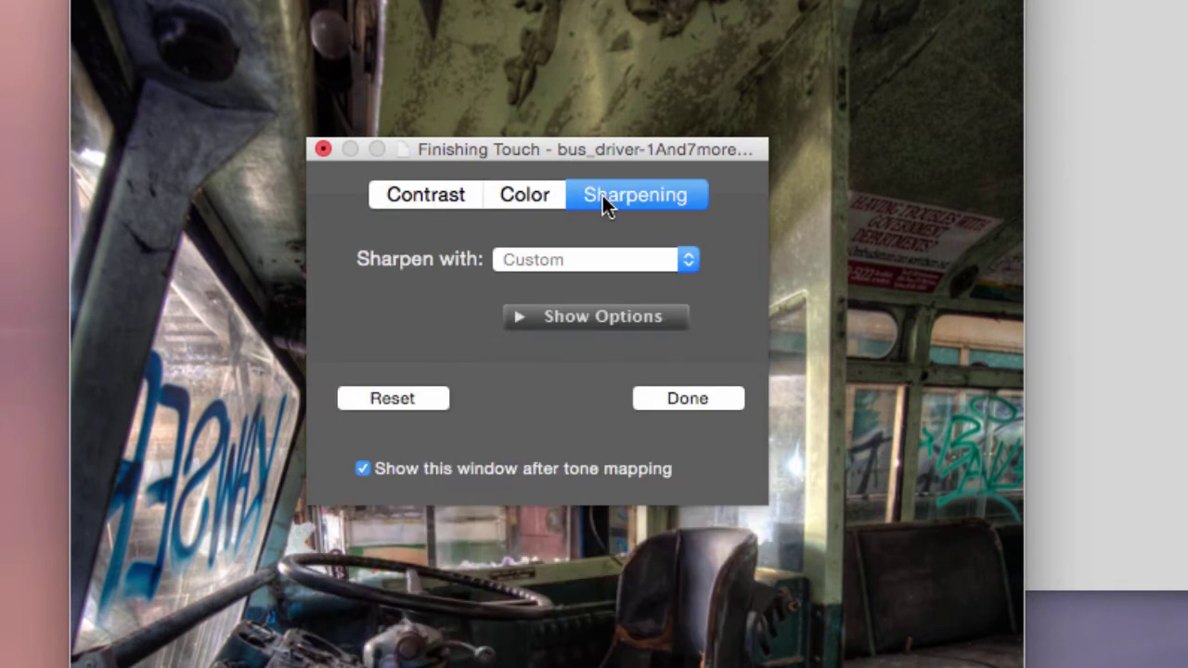
{"action": "left_click", "coordinate": [603, 258]}
{"action": "left_click", "coordinate": [576, 324]}
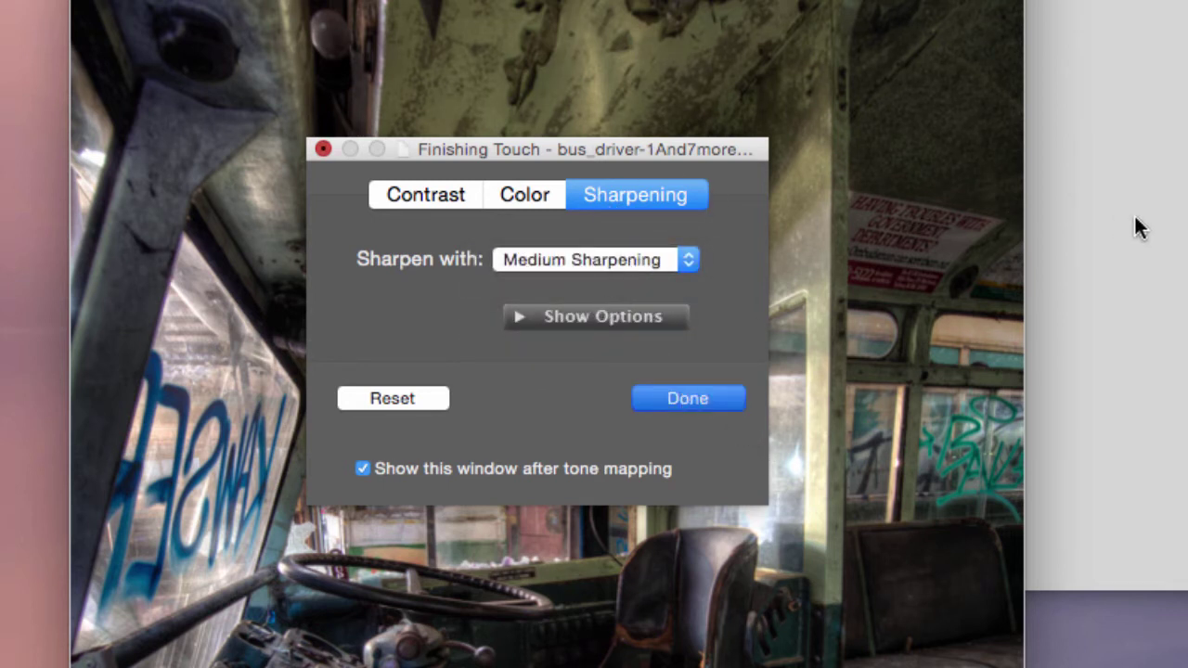
{"action": "key", "text": "Return"}
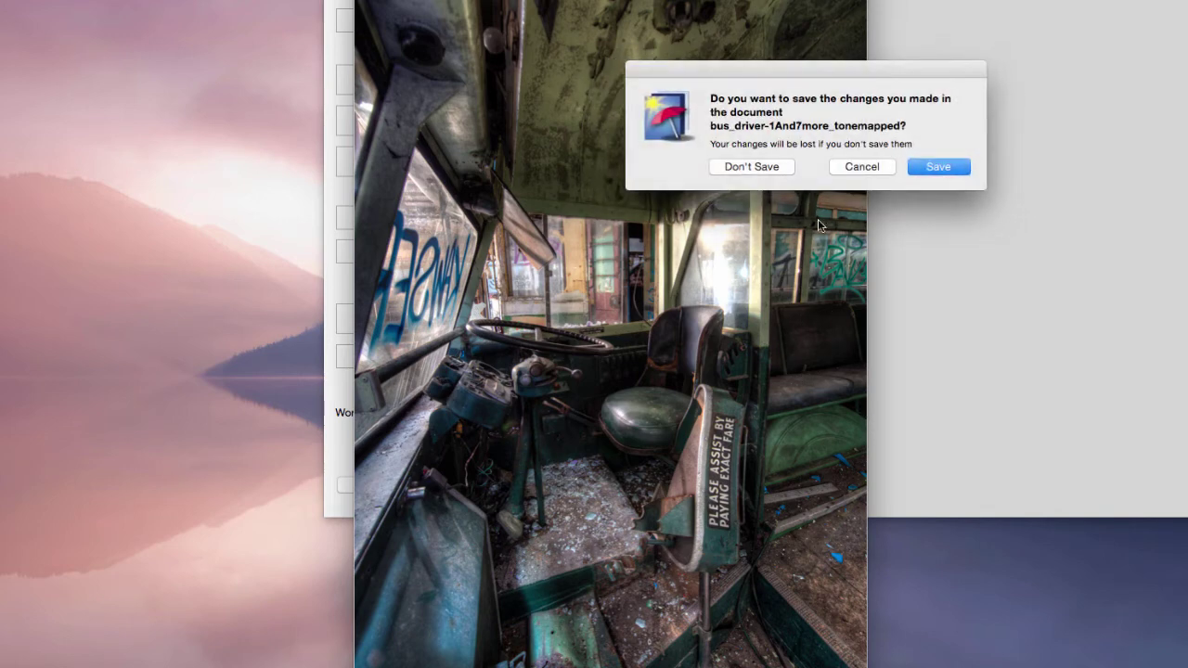
Choose Don't Save, then open bus_driver-7.tif through Load Single Photo.
{"action": "left_click", "coordinate": [782, 167]}
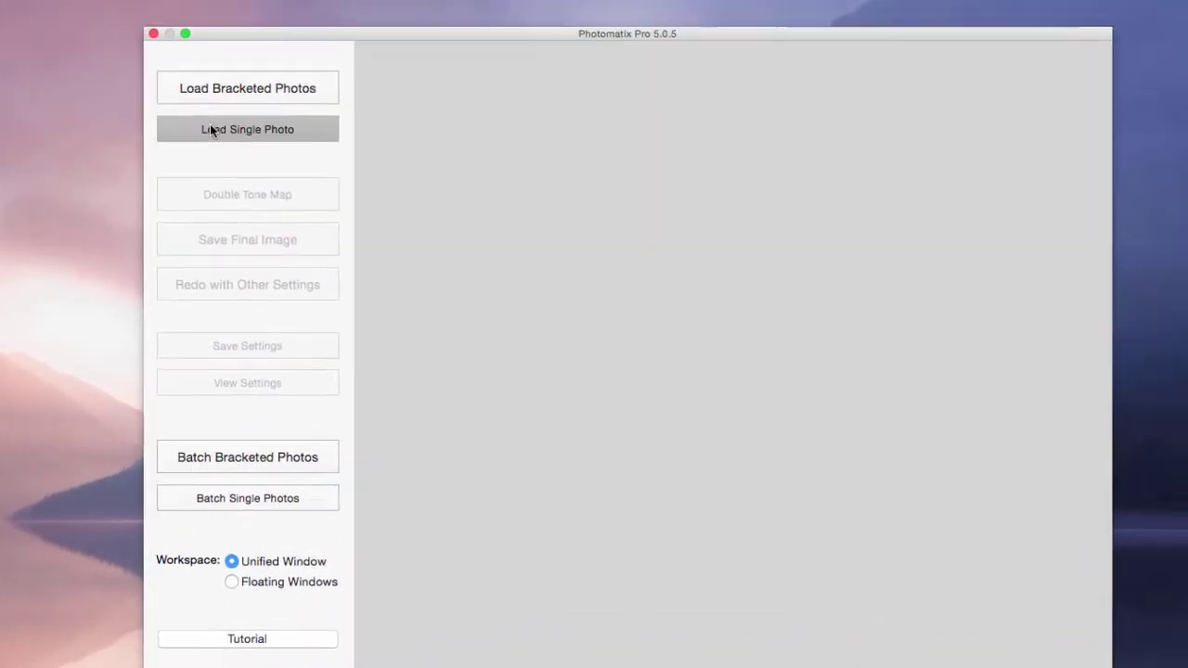
{"action": "left_click", "coordinate": [211, 130]}
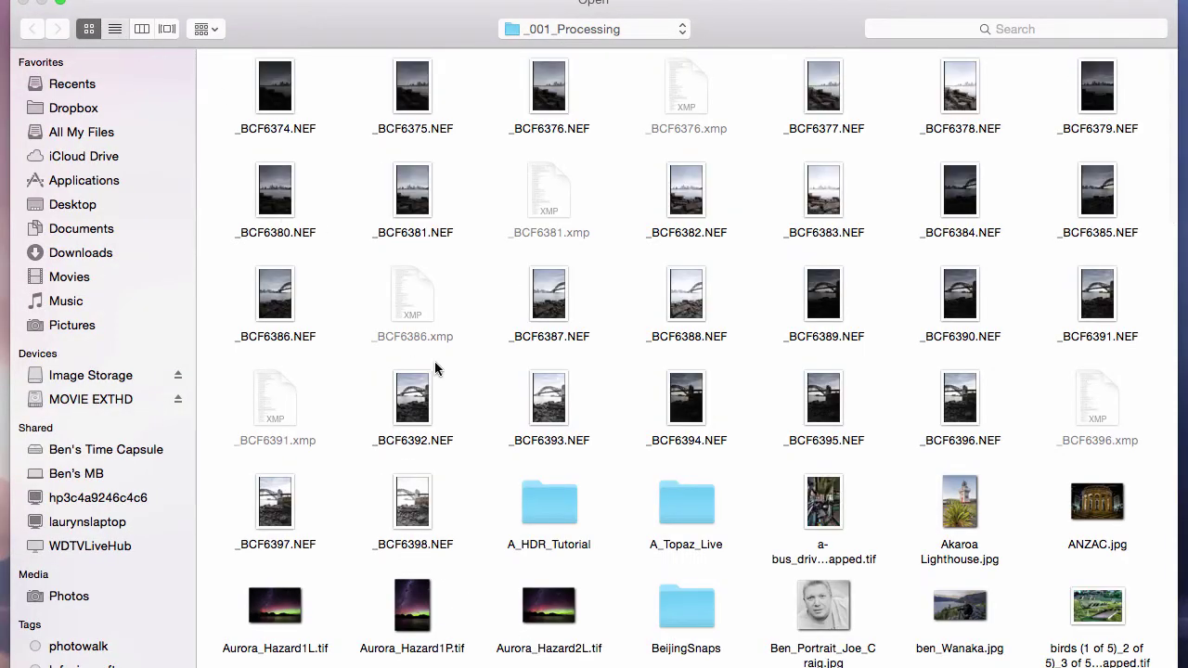
{"action": "key", "text": "super+2"}
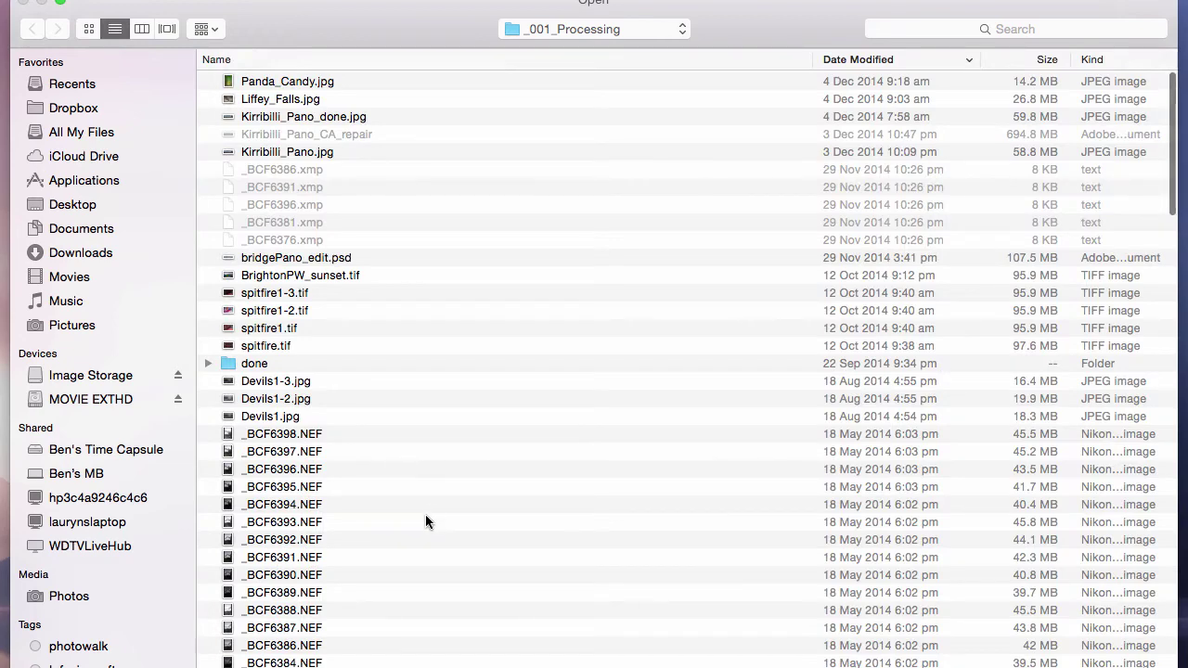
{"action": "scroll", "coordinate": [288, 482], "scroll_direction": "down", "scroll_amount": 2}
{"action": "scroll", "coordinate": [394, 551], "scroll_direction": "down", "scroll_amount": 15}
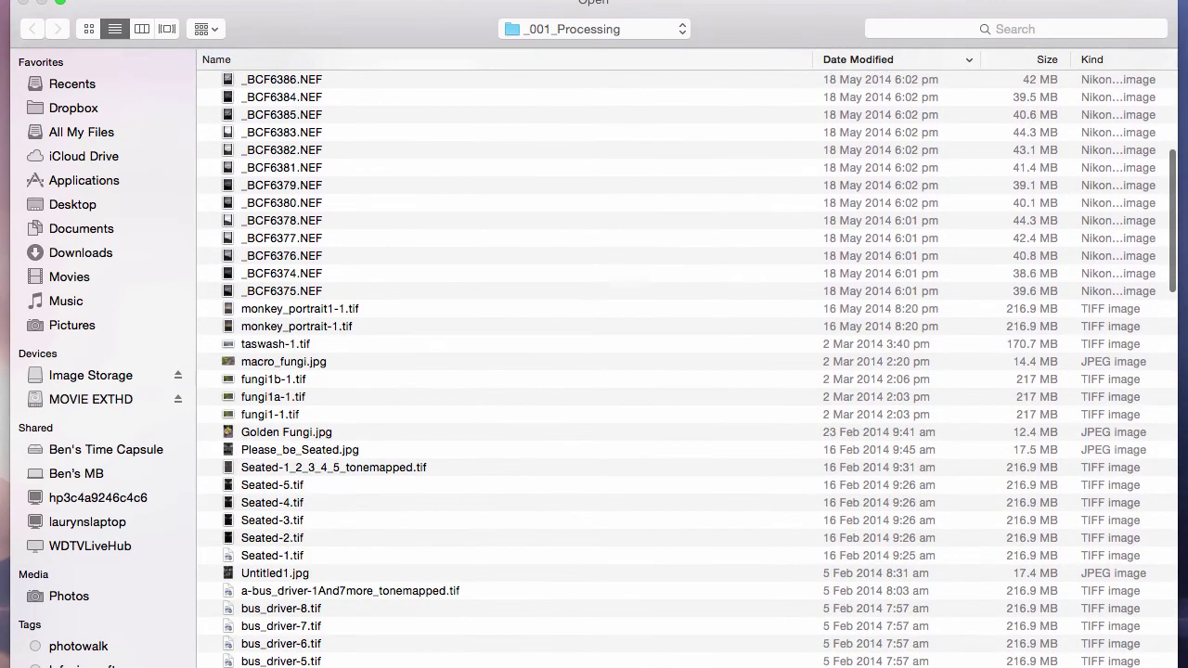
{"action": "left_click", "coordinate": [276, 627]}
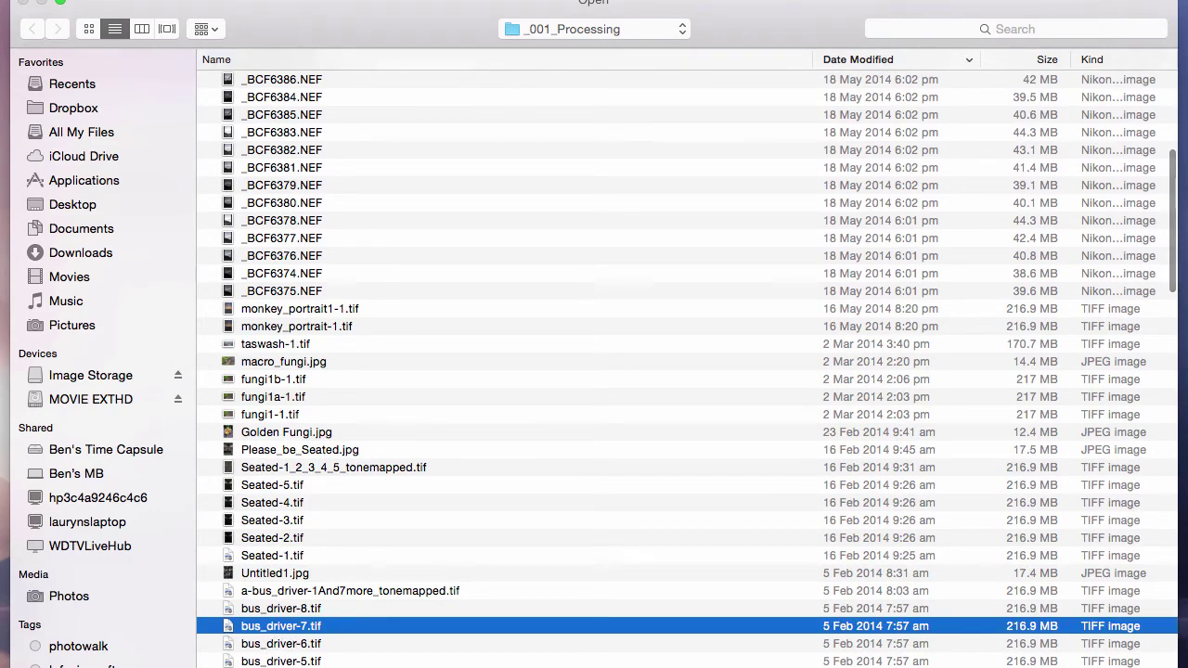
{"action": "key", "text": "Return"}
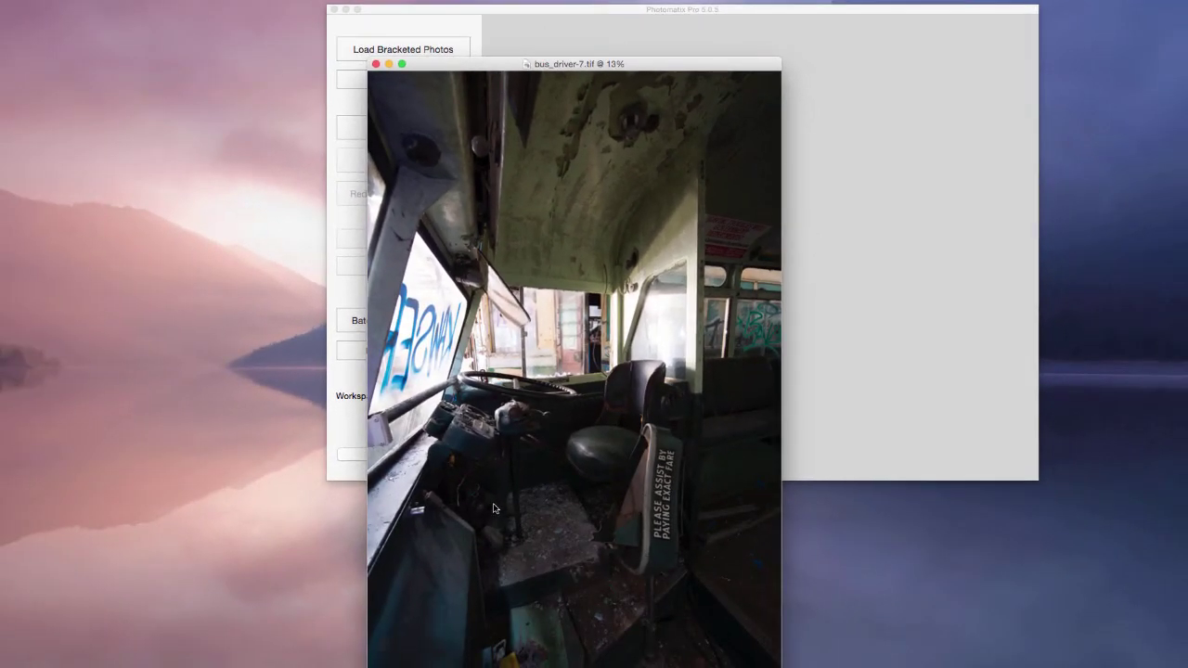
Move the bus_driver-7.tif window aside and launch Tone Map on it.
{"action": "left_click_drag", "start_coordinate": [468, 60], "coordinate": [582, 9]}
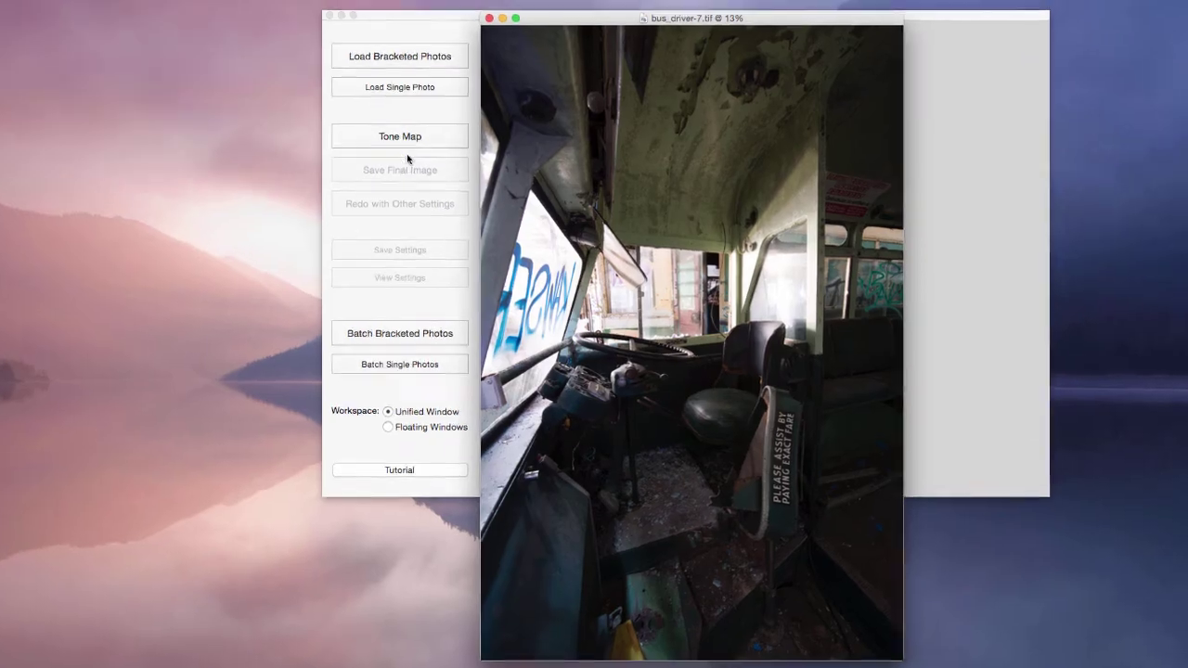
{"action": "left_click", "coordinate": [392, 126]}
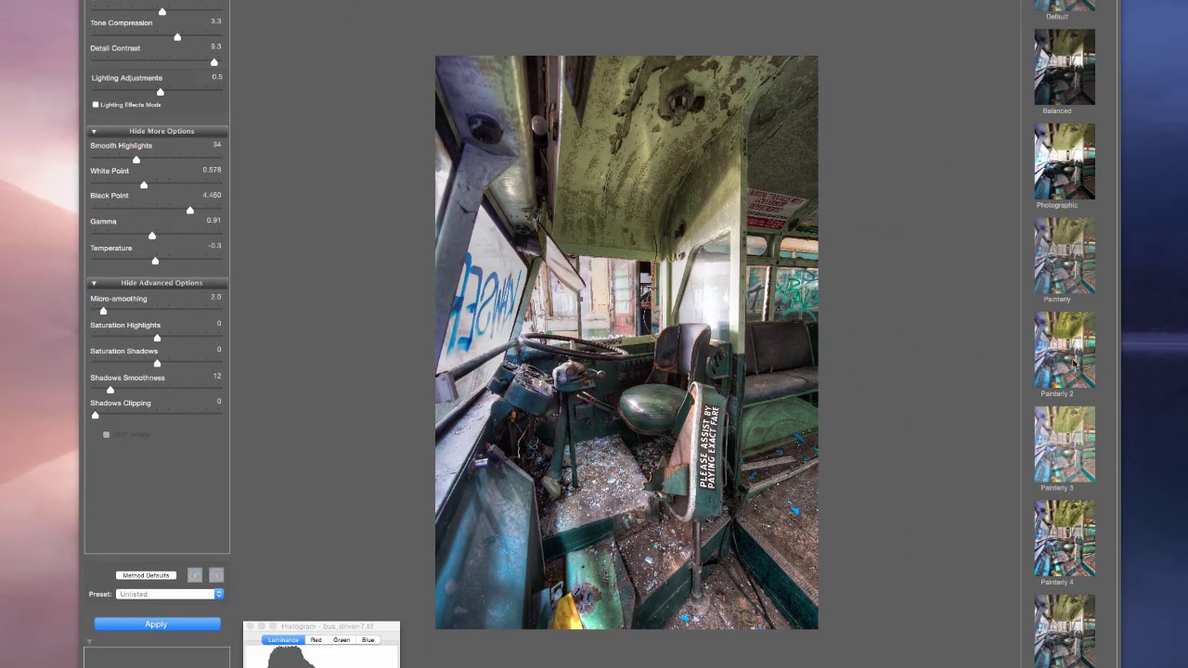
Preview the Painterly 3 and Photographic presets, then return to Default.
{"action": "left_click", "coordinate": [1078, 455]}
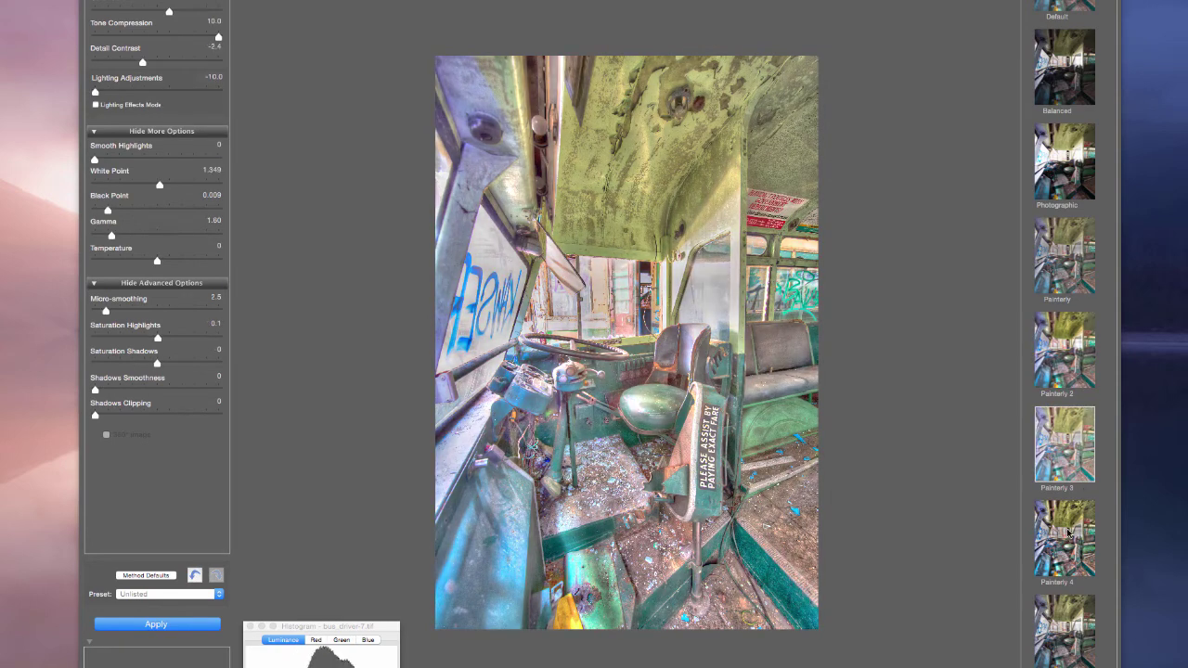
{"action": "left_click", "coordinate": [1067, 185]}
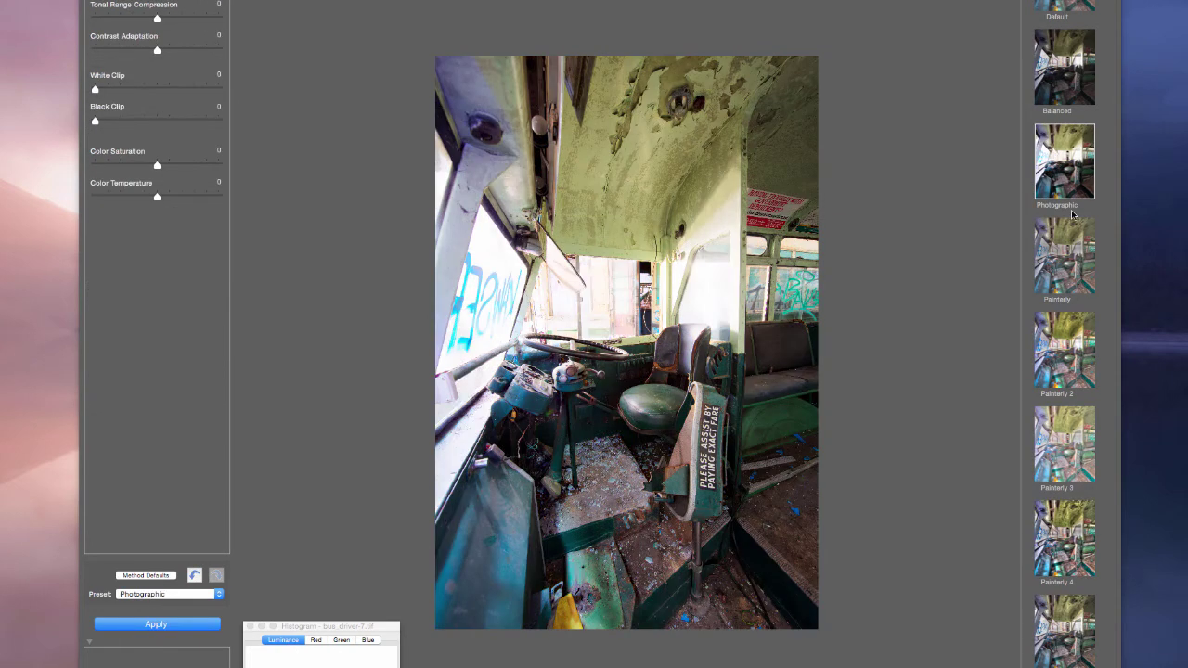
{"action": "left_click", "coordinate": [1058, 5]}
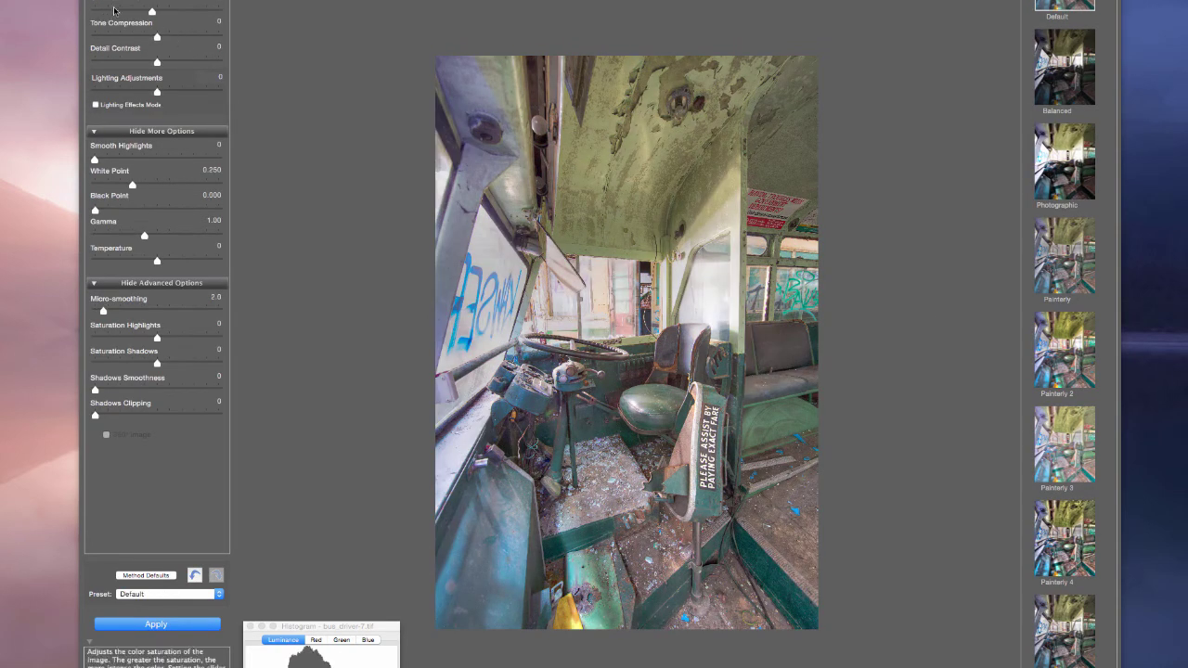
Raise Strength and set Tone Compression 8.0, Detail Contrast 5.6, Black Point 7.652, White Point 0.656.
{"action": "mouse_move", "coordinate": [152, 11]}
{"action": "left_mouse_down"}
{"action": "mouse_move", "coordinate": [185, 12]}
{"action": "mouse_move", "coordinate": [172, 11]}
{"action": "left_mouse_up"}
{"action": "left_click", "coordinate": [206, 36]}
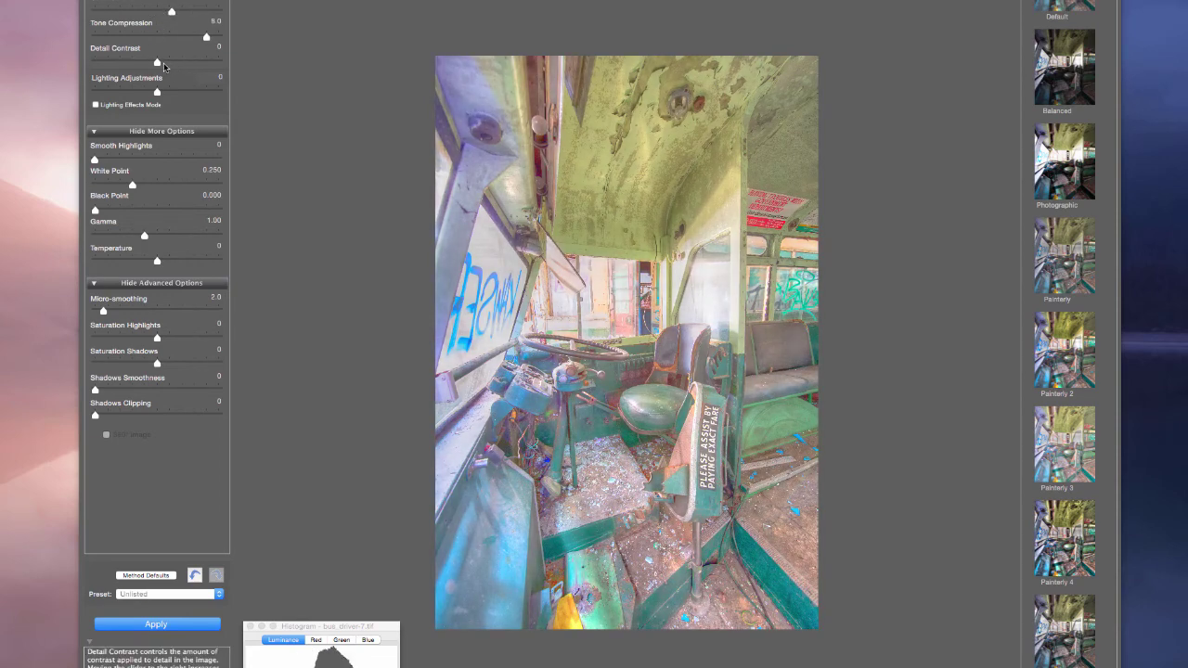
{"action": "left_click_drag", "start_coordinate": [164, 64], "coordinate": [192, 62]}
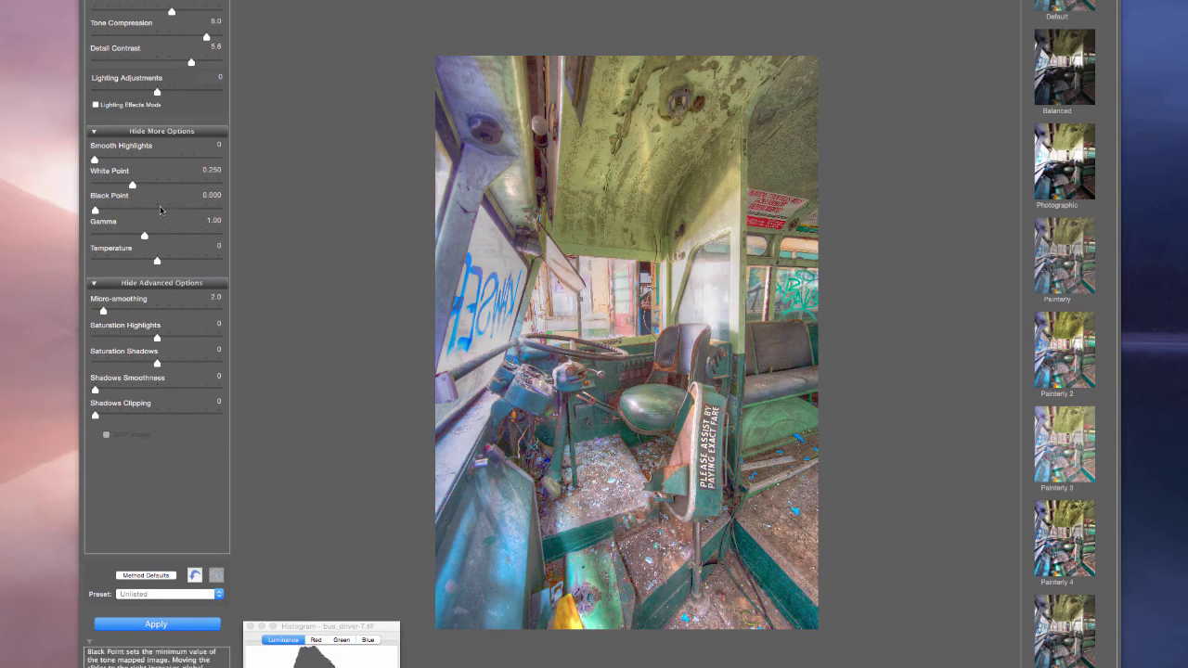
{"action": "left_click", "coordinate": [202, 211]}
{"action": "left_click_drag", "start_coordinate": [202, 211], "coordinate": [208, 210]}
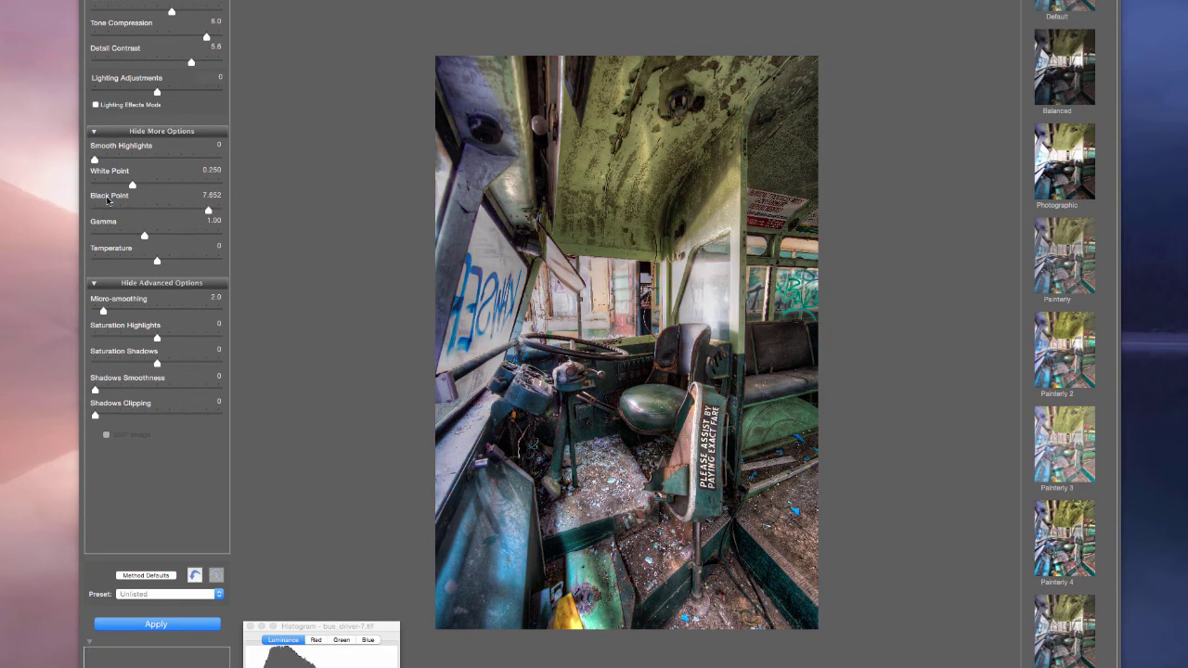
{"action": "left_click_drag", "start_coordinate": [133, 186], "coordinate": [146, 187]}
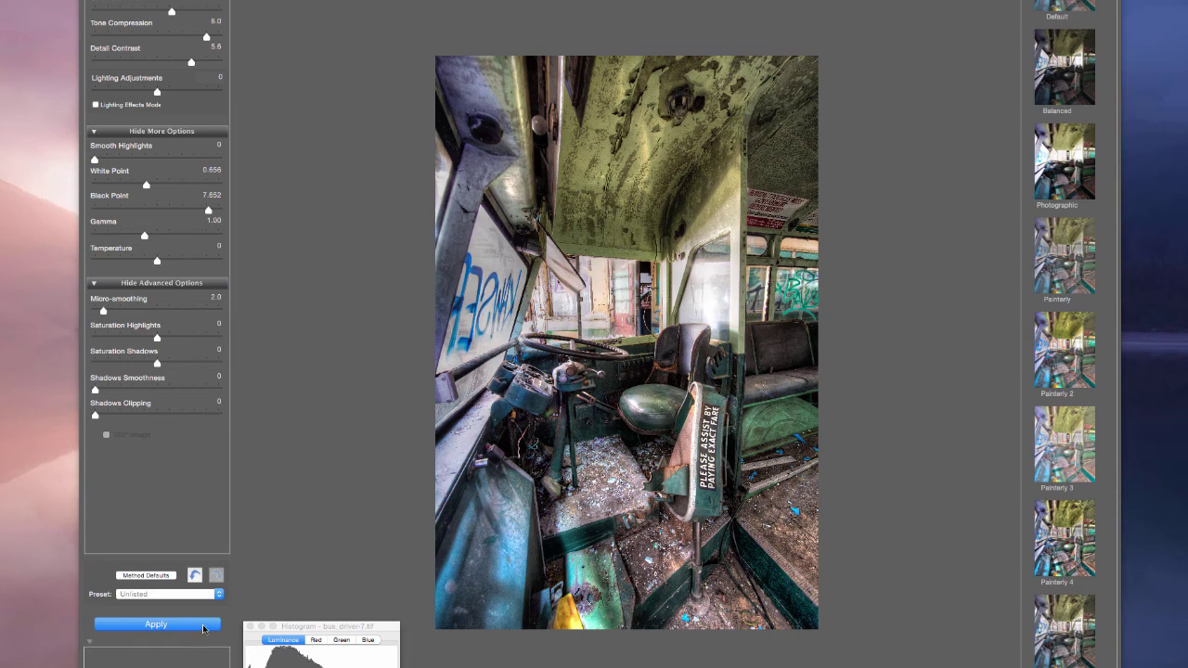
Apply the adjusted Details Enhancer settings to bus_driver-7.tif.
{"action": "left_click", "coordinate": [156, 625]}
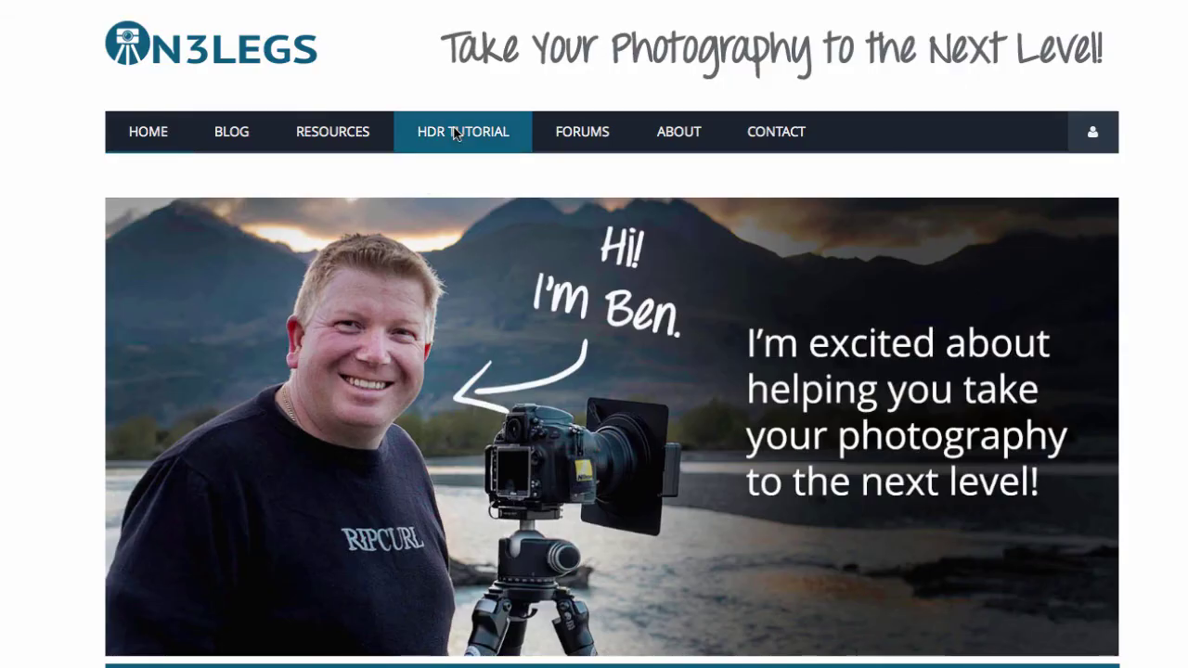
Go to On3Legs's HDR Tutorial page and scroll through its sample HDR photos and Topaz Labs recommendations.
{"action": "left_click", "coordinate": [456, 134]}
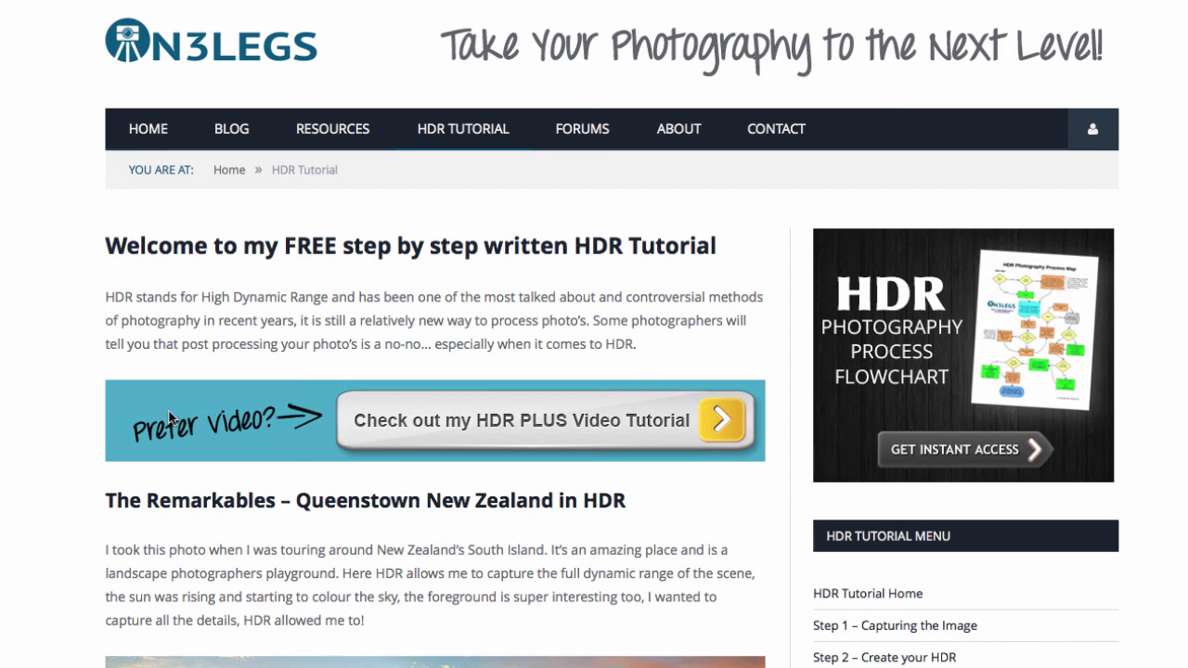
{"action": "scroll", "coordinate": [170, 419], "scroll_direction": "down", "scroll_amount": 3}
{"action": "scroll", "coordinate": [170, 419], "scroll_direction": "down", "scroll_amount": 4}
{"action": "scroll", "coordinate": [170, 419], "scroll_direction": "down", "scroll_amount": 12}
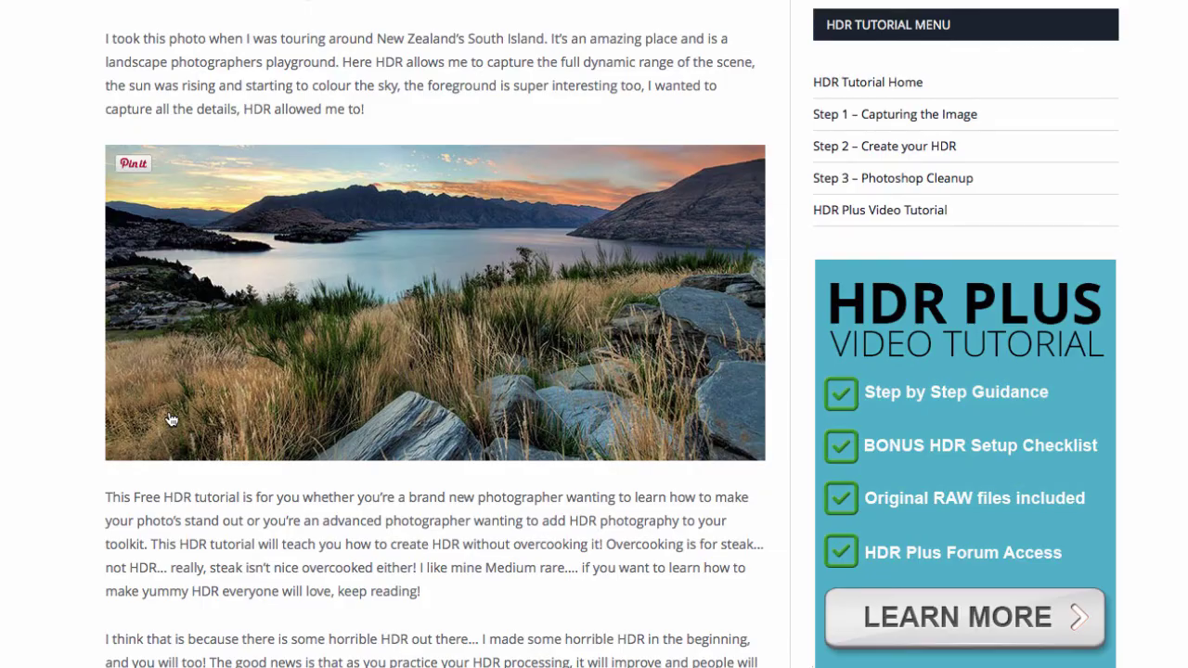
{"action": "scroll", "coordinate": [168, 410], "scroll_direction": "down", "scroll_amount": 20}
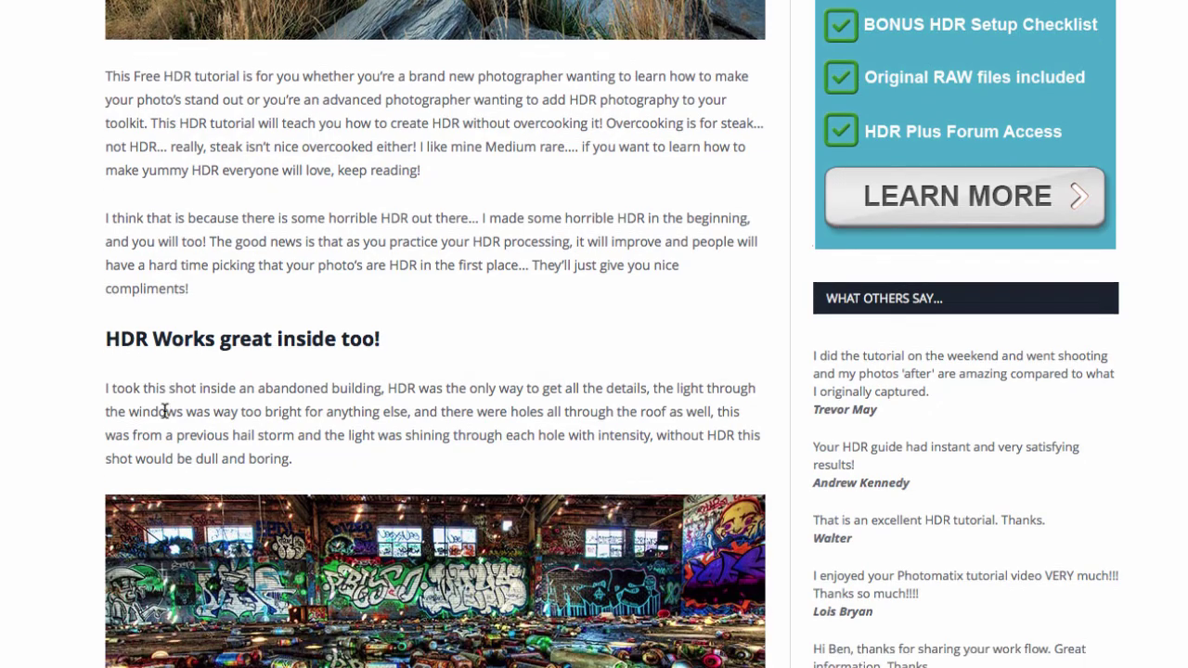
{"action": "scroll", "coordinate": [164, 409], "scroll_direction": "down", "scroll_amount": 20}
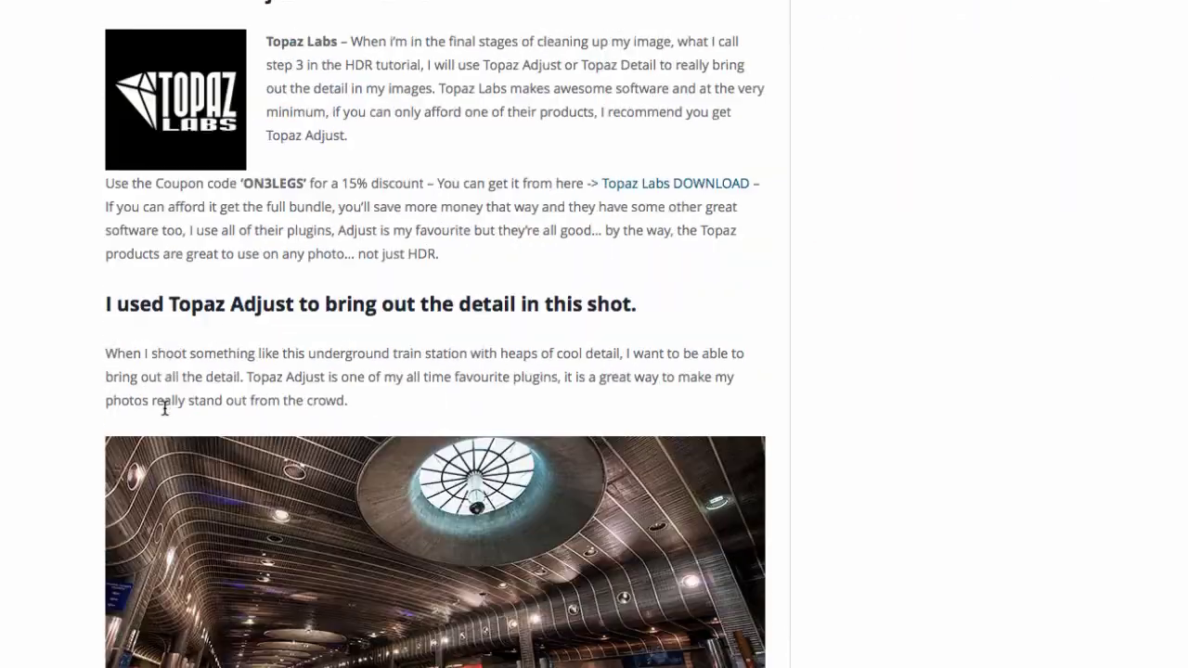